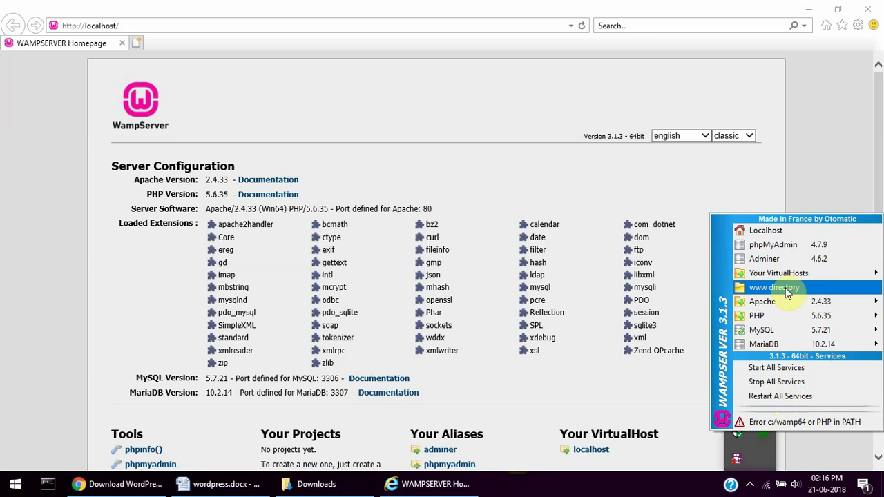
- Log in to phpMyAdmin as root with a blank password, then minimize it to reveal the WampServer homepage
click(778, 245)
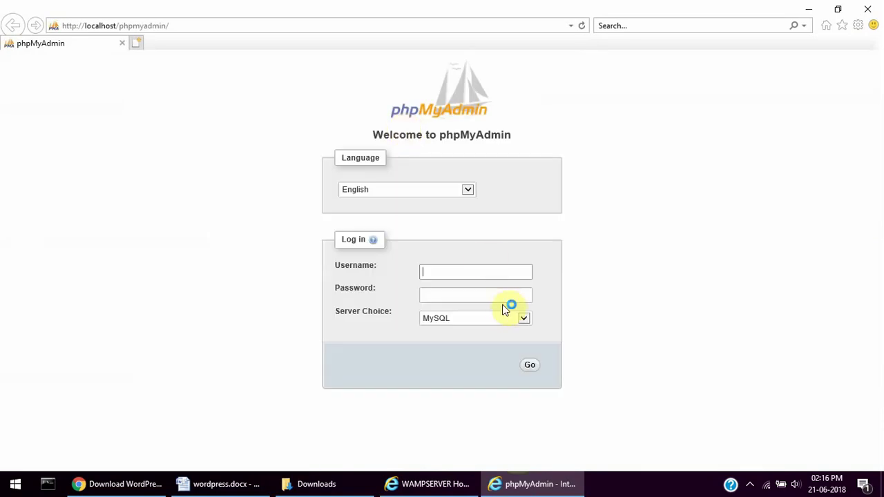
text(root)
click(529, 368)
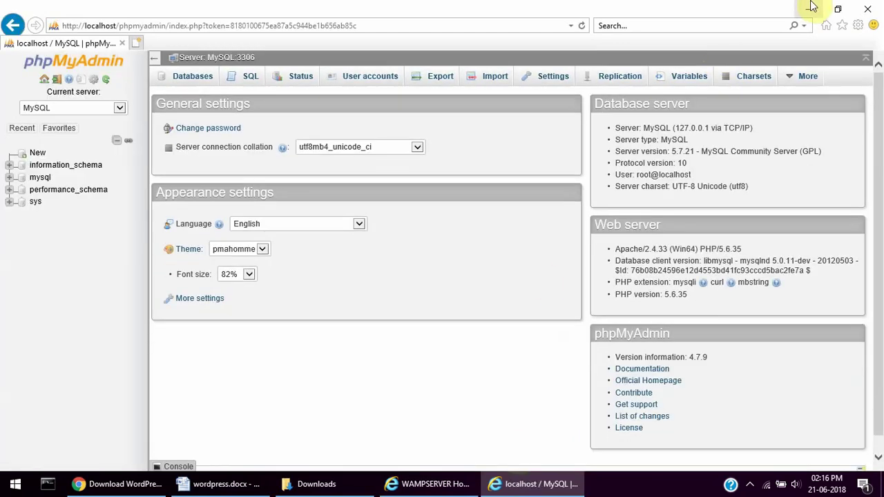
click(809, 8)
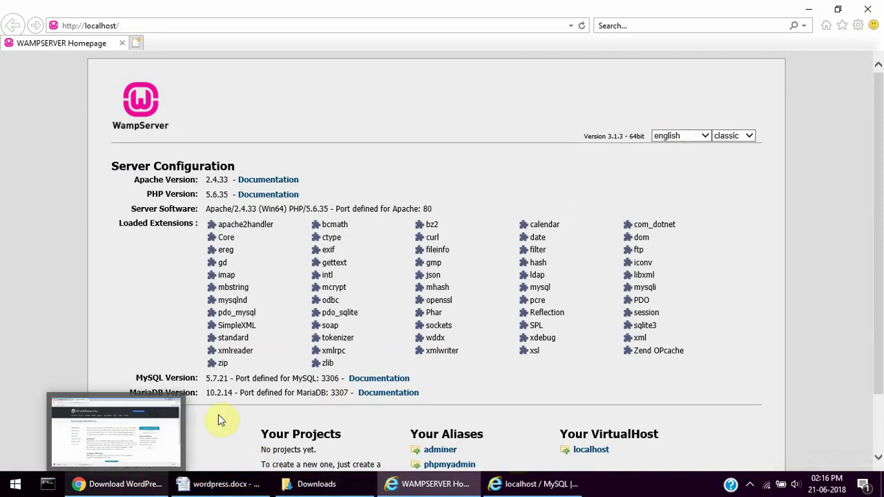
- Open C:\wamp64\www in File Explorer using the www directory entry in the WampServer tray menu
mouse_move(321, 486)
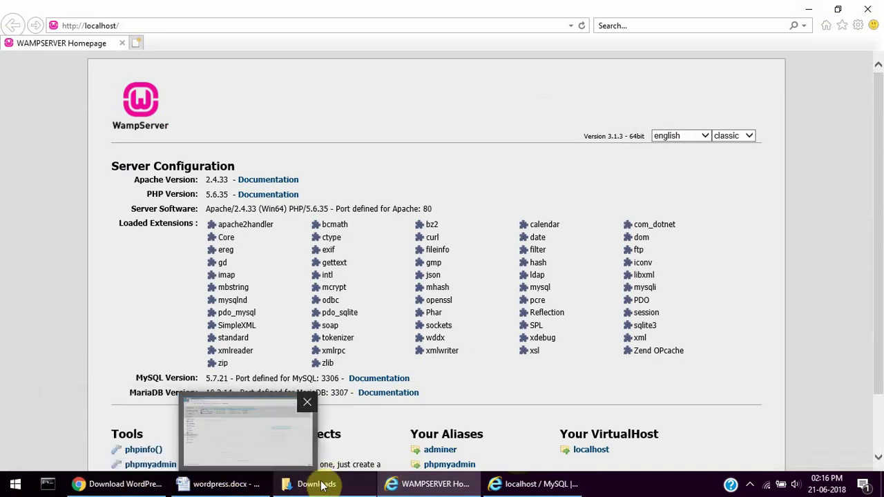
click(750, 484)
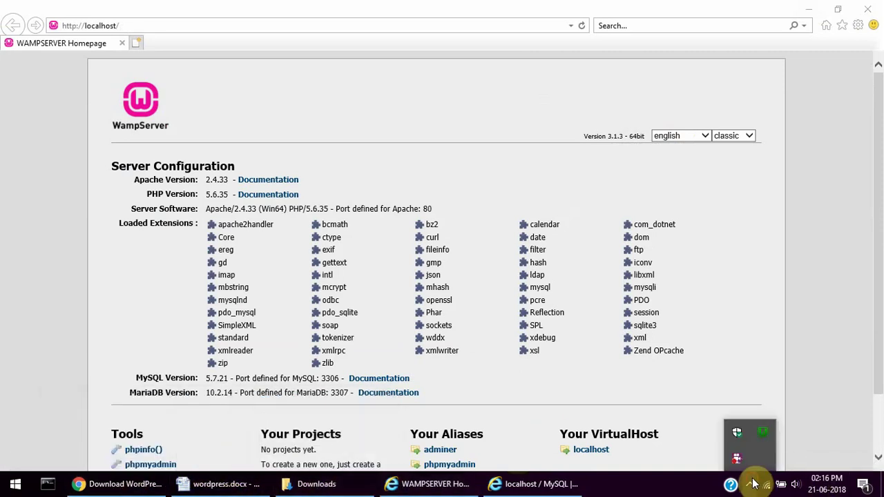
click(764, 433)
click(765, 433)
click(764, 433)
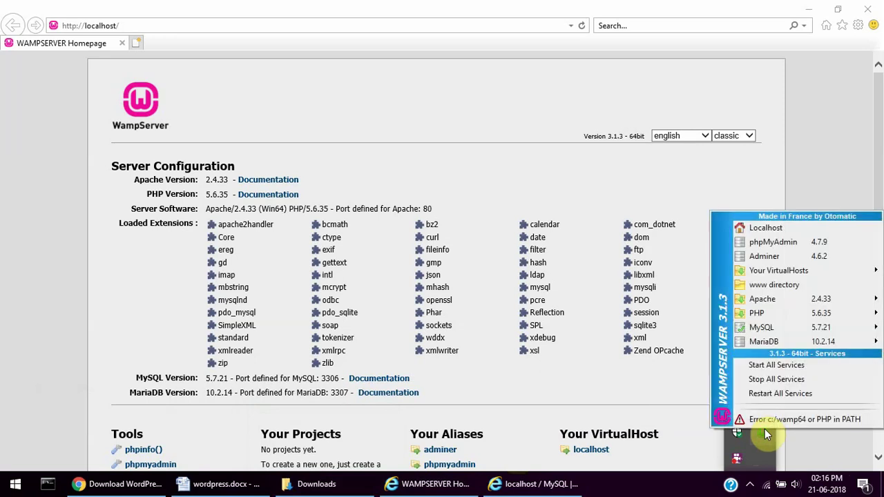
click(801, 287)
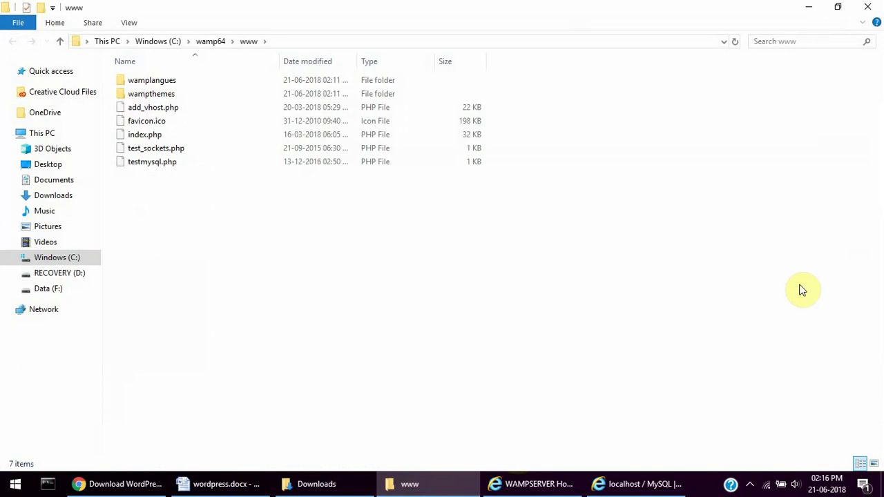
right_click(221, 229)
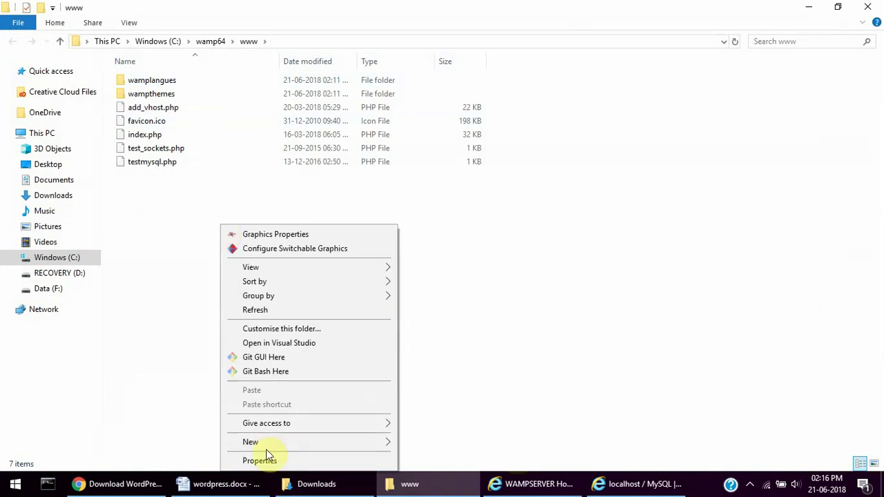
mouse_move(274, 445)
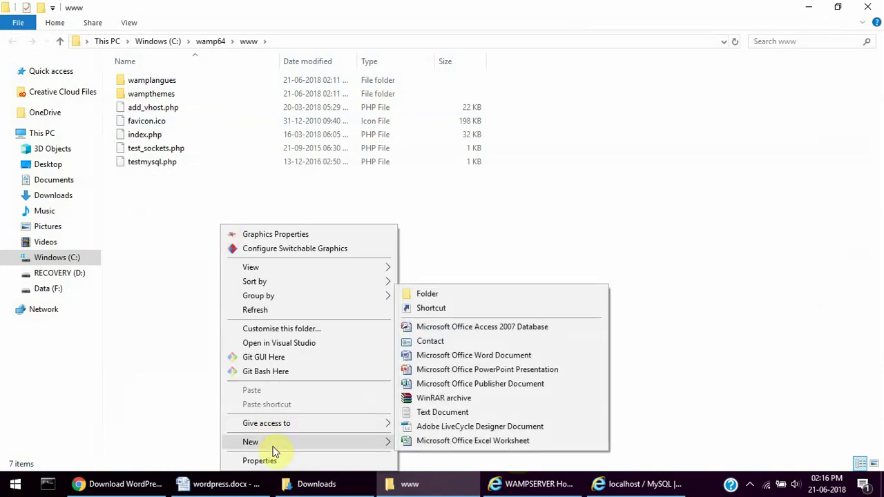
click(429, 290)
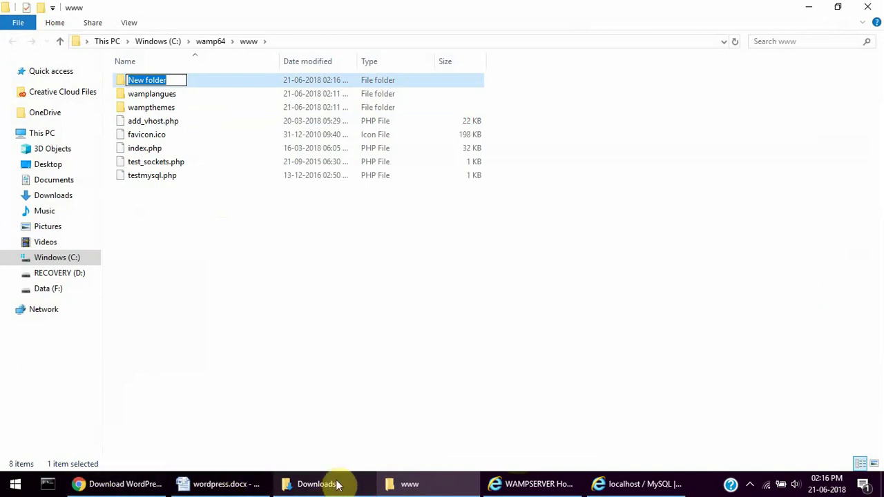
- Check Your Projects on the WampServer homepage, then return to the www folder
click(537, 487)
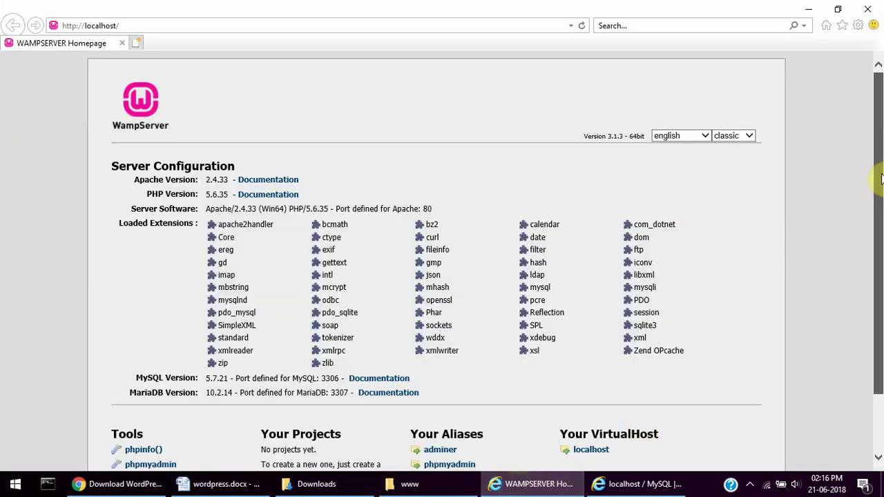
drag(876, 173, 877, 249)
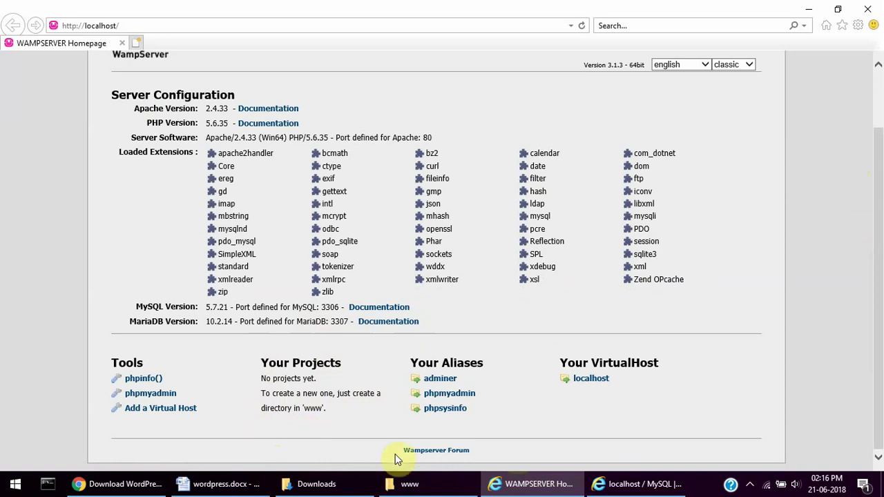
click(407, 483)
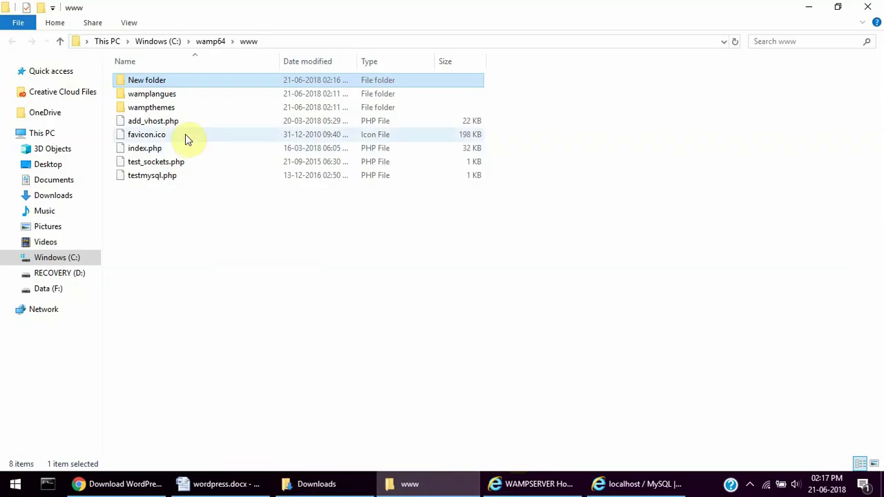
- Rename the new folder to dhaksh
right_click(150, 82)
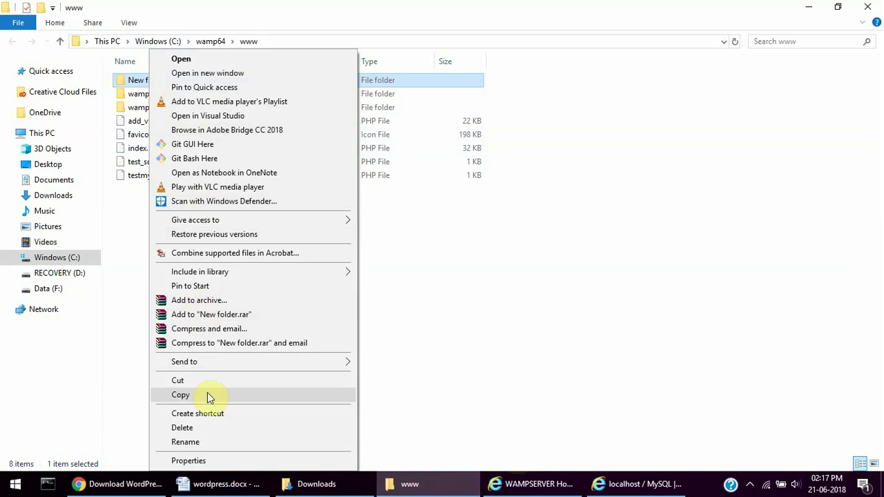
click(199, 441)
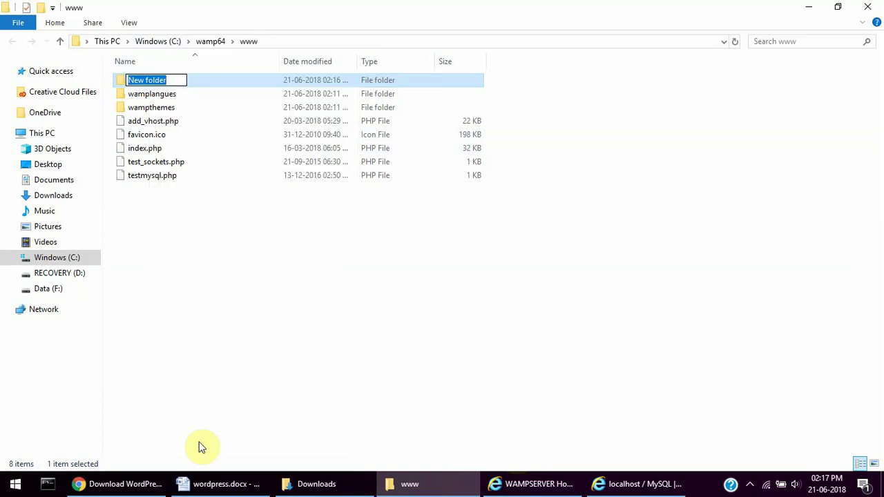
text(dj)
text(haksh)
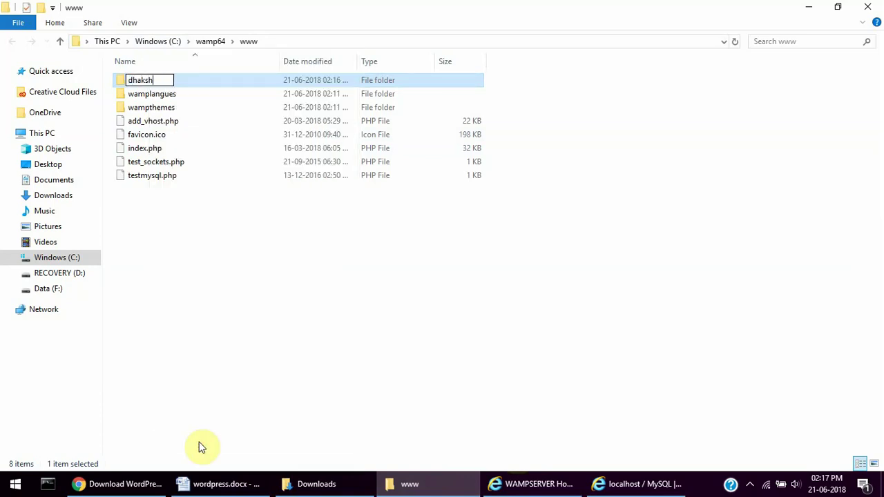
click(157, 316)
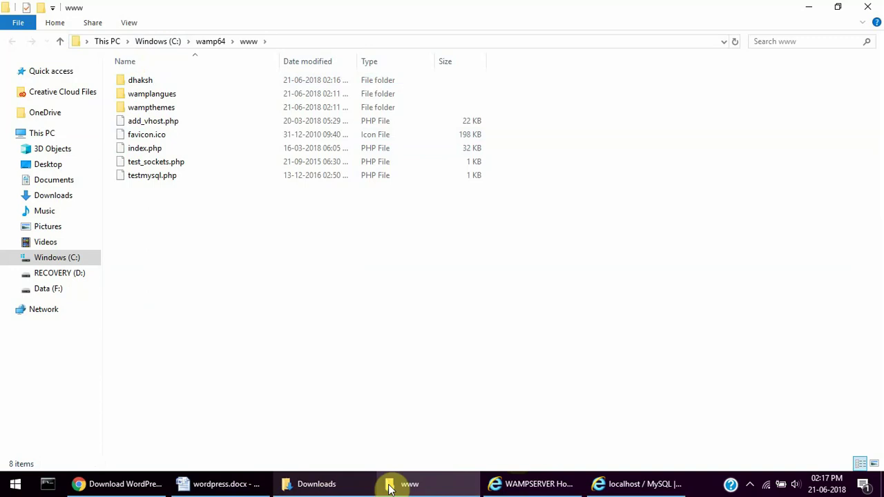
- Refresh the WampServer homepage and open the dhaksh project link
click(524, 487)
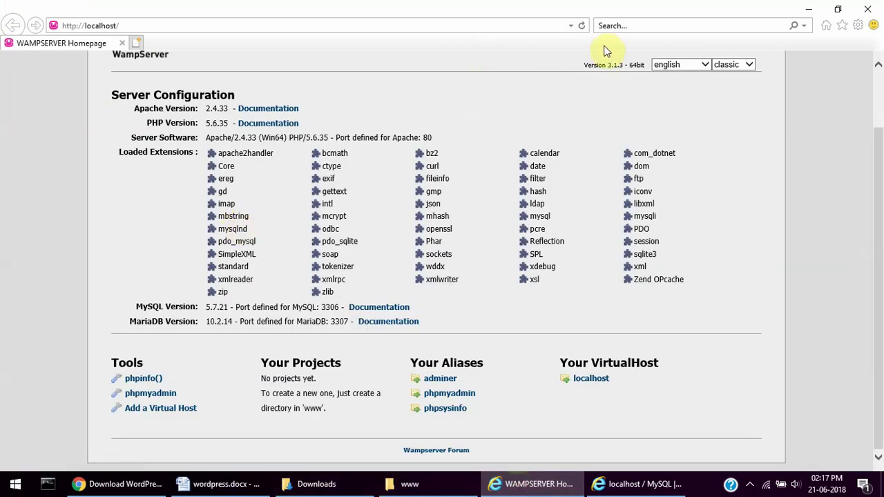
click(581, 27)
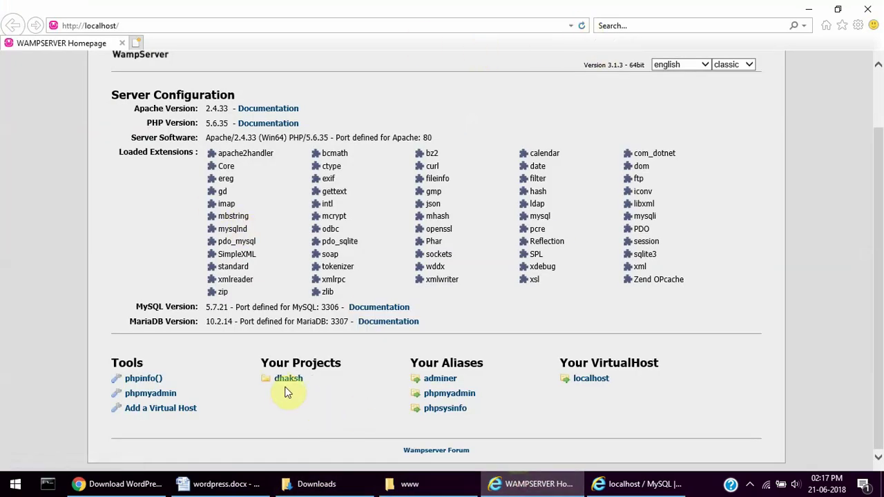
click(282, 380)
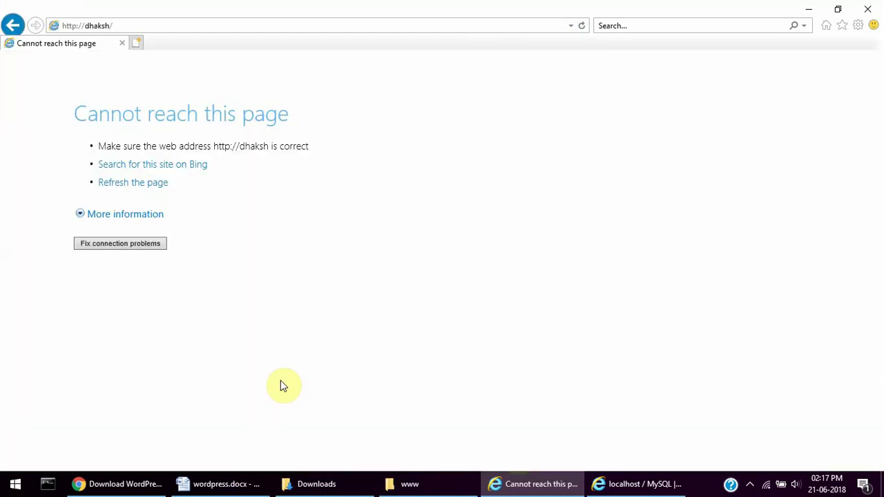
click(11, 25)
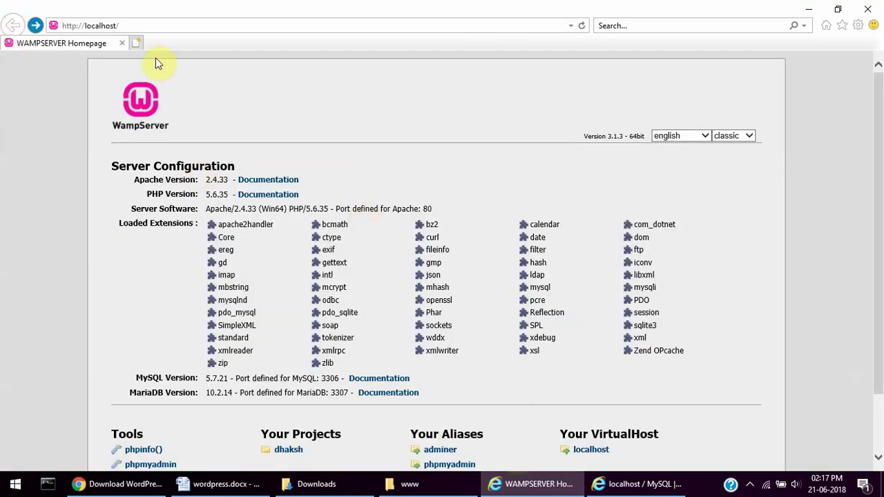
click(131, 26)
click(130, 26)
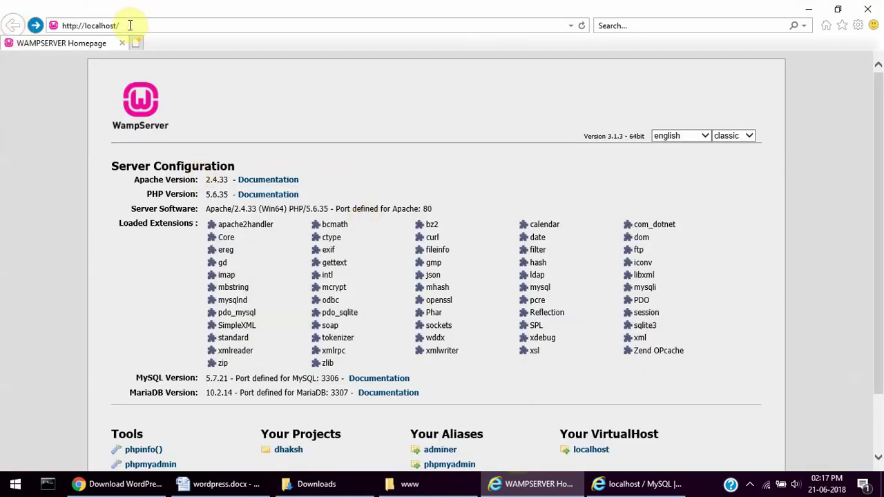
text(dhaksh)
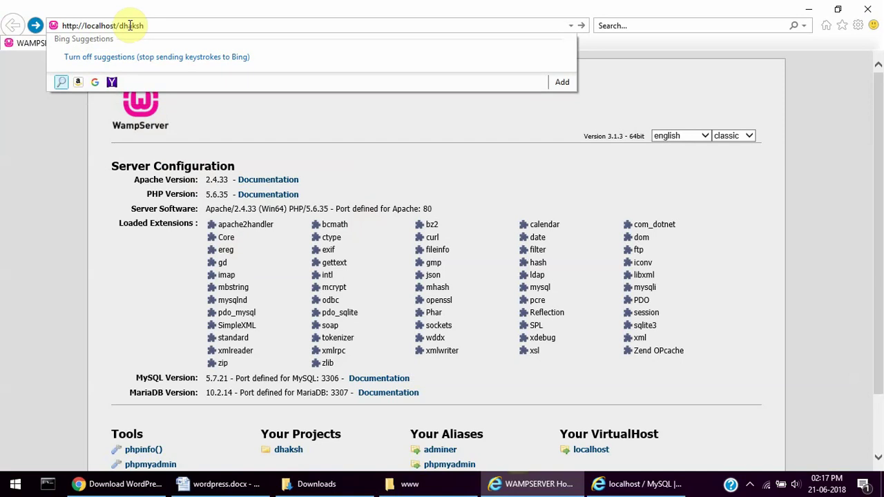
key(Return)
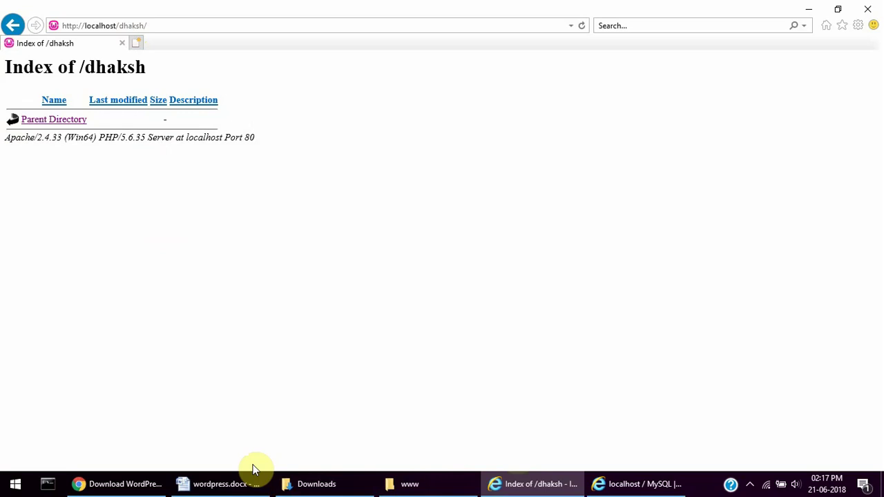
click(354, 485)
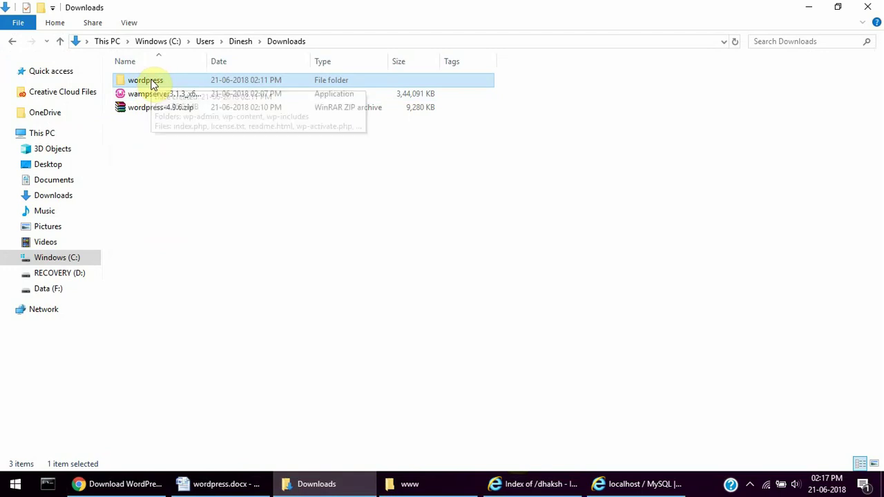
- Rename the copied wordpress folder in www to dhakshTutorials, then return to the browser
key(alt+Tab)
key(alt+Tab)
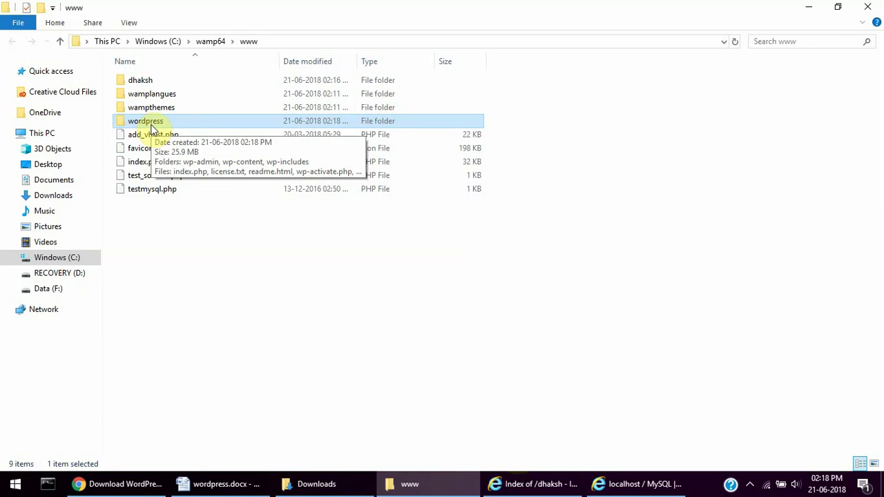
key(F2)
text(dhakshTutorials)
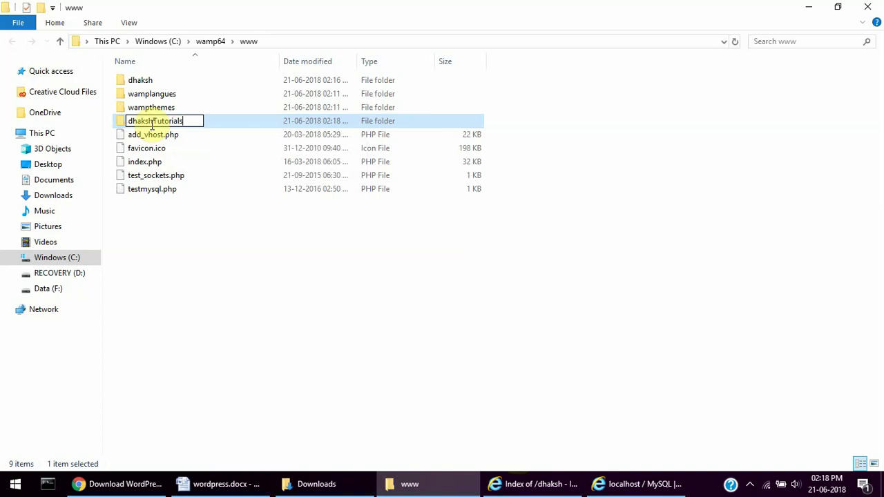
key(Return)
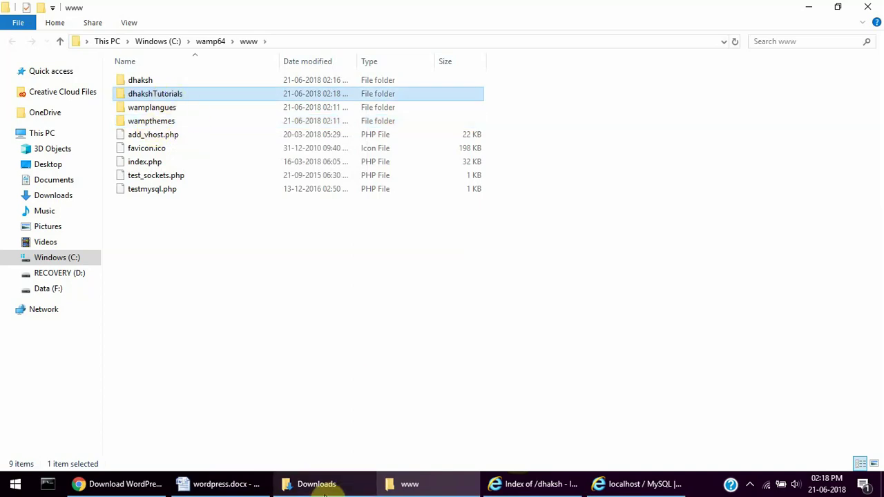
key(alt+Tab)
key(Tab)
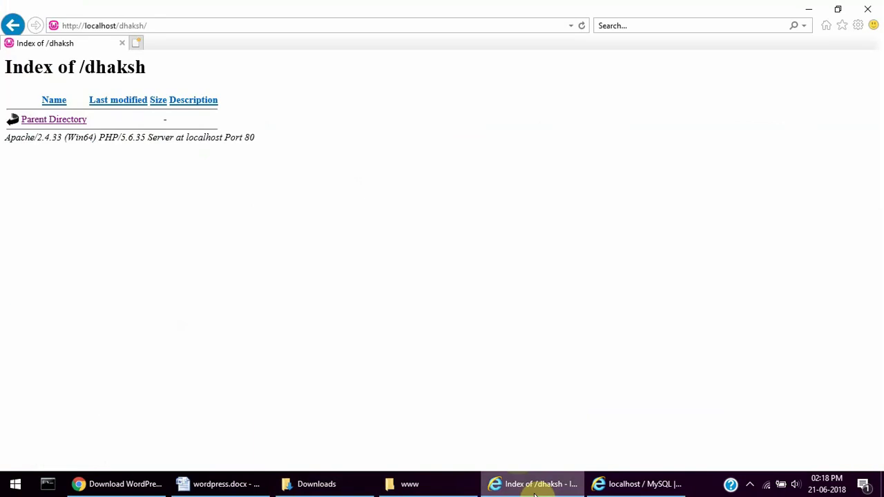
- Reload the WampServer homepage and reopen localhost from the tray menu to check for the project
click(12, 25)
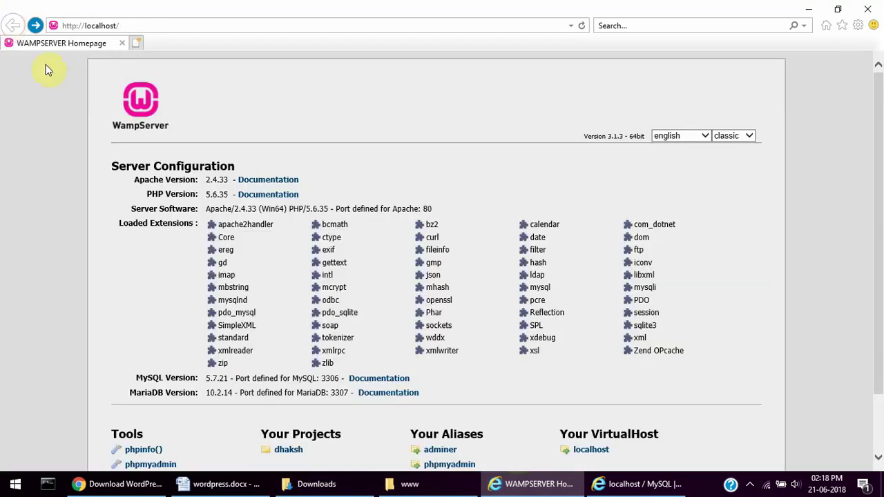
click(583, 27)
click(583, 27)
click(411, 484)
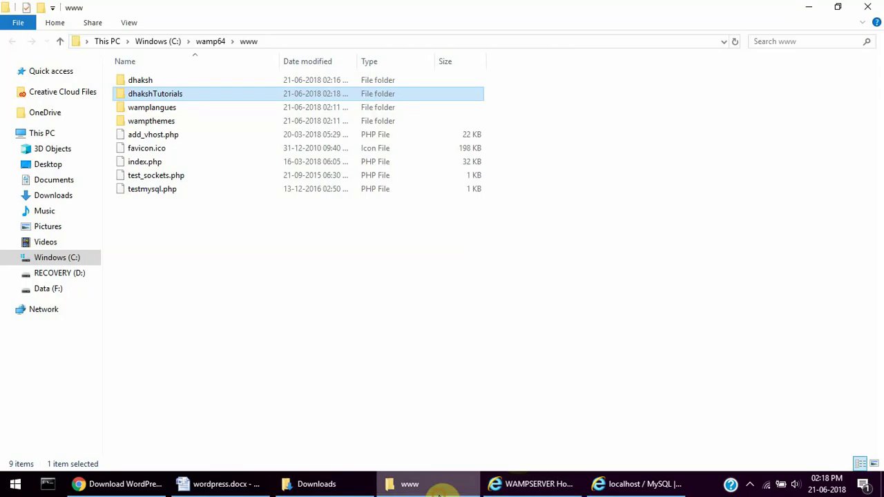
click(538, 484)
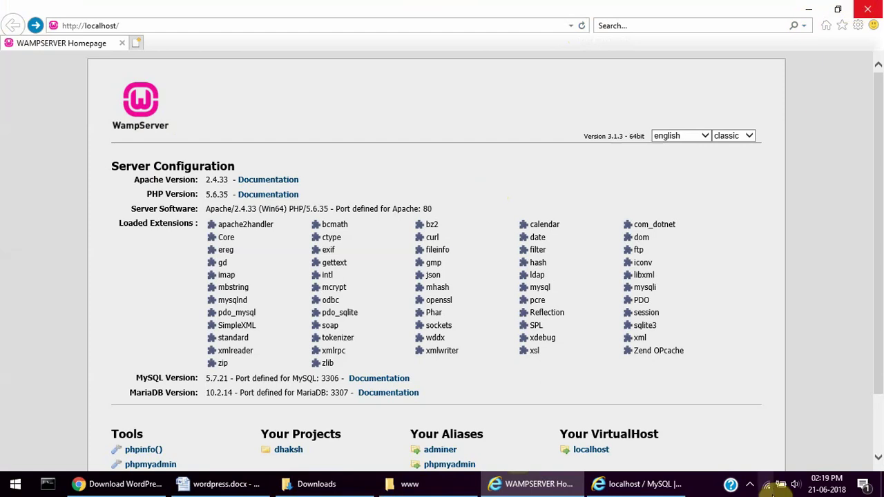
click(750, 483)
click(767, 433)
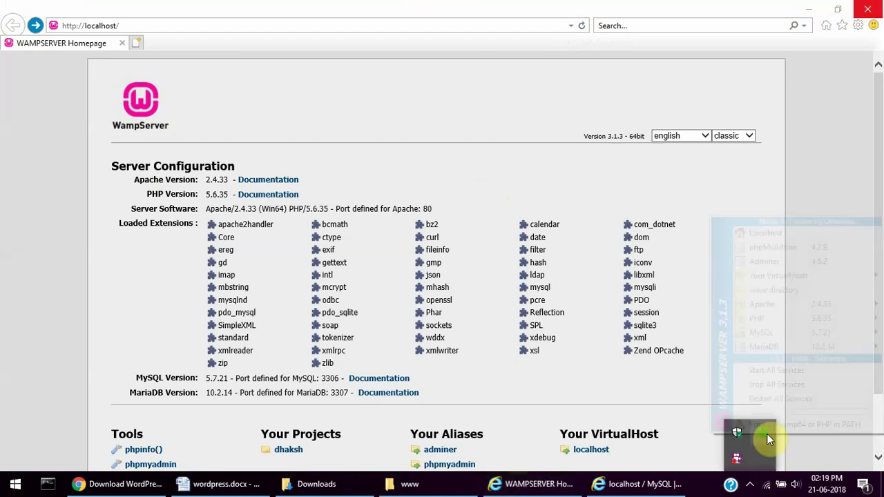
click(769, 236)
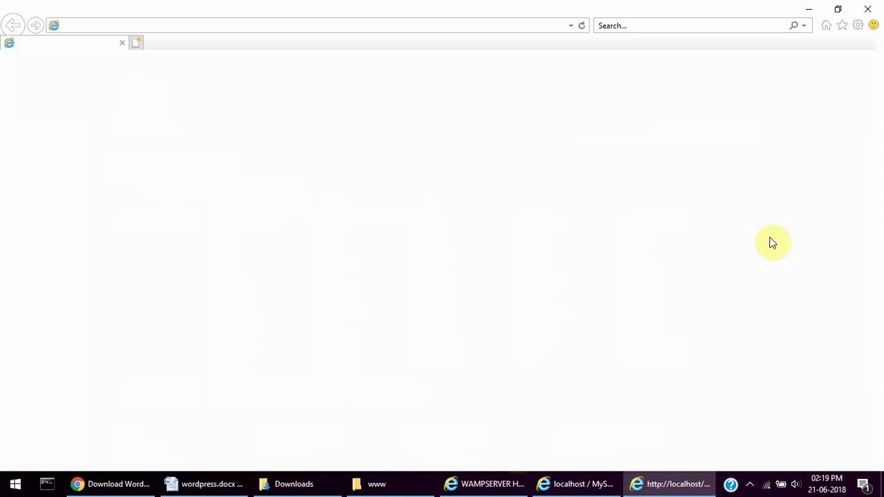
scroll(882, 159, down, 3)
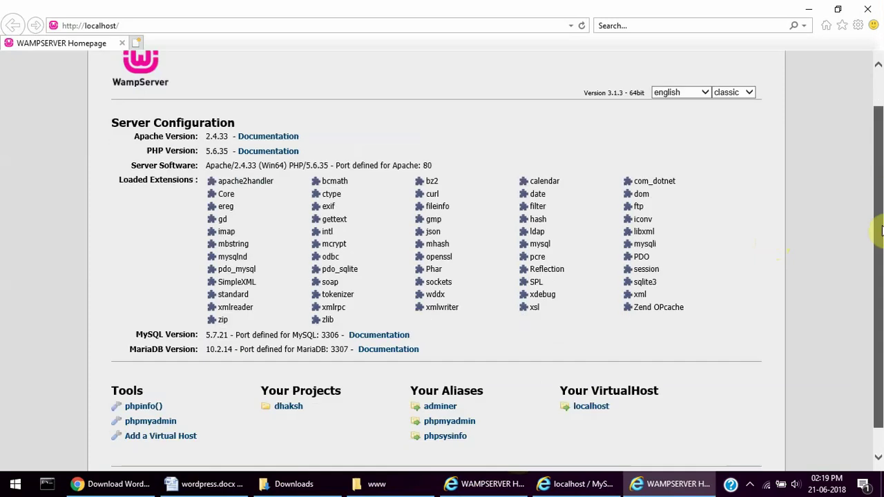
- Go up to the wamp64 folder, reload the homepage, and close that browser window
click(371, 487)
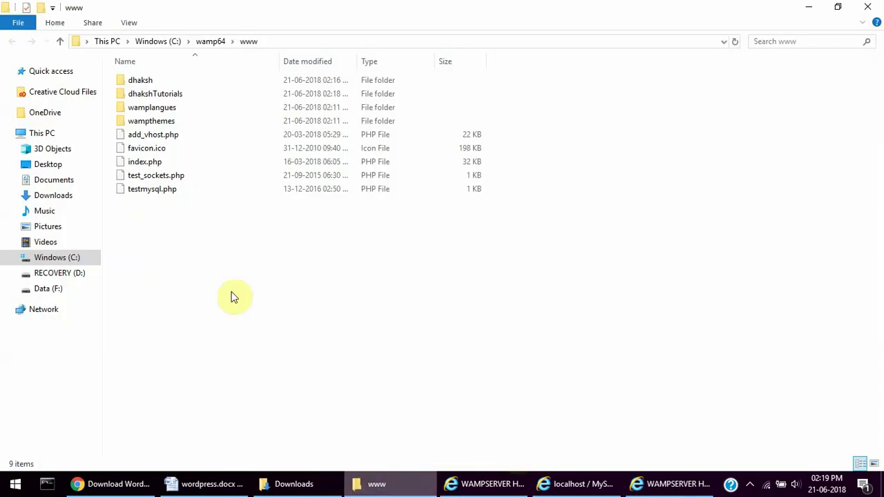
click(222, 42)
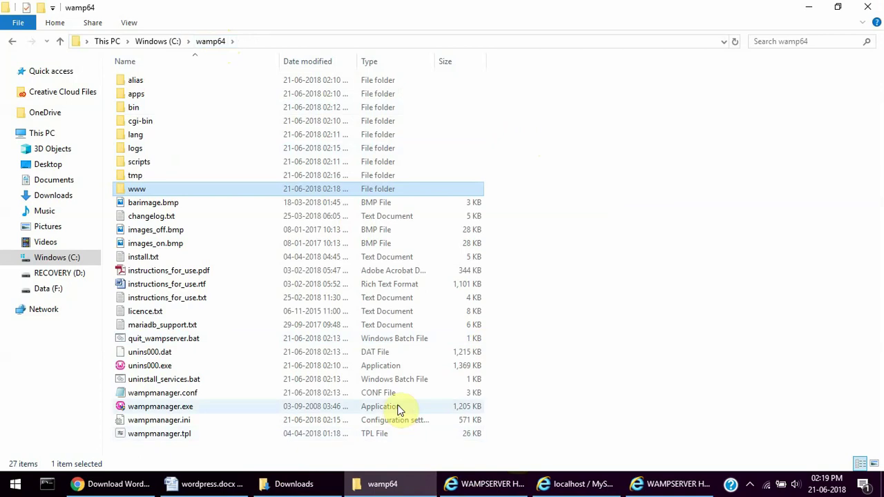
click(492, 483)
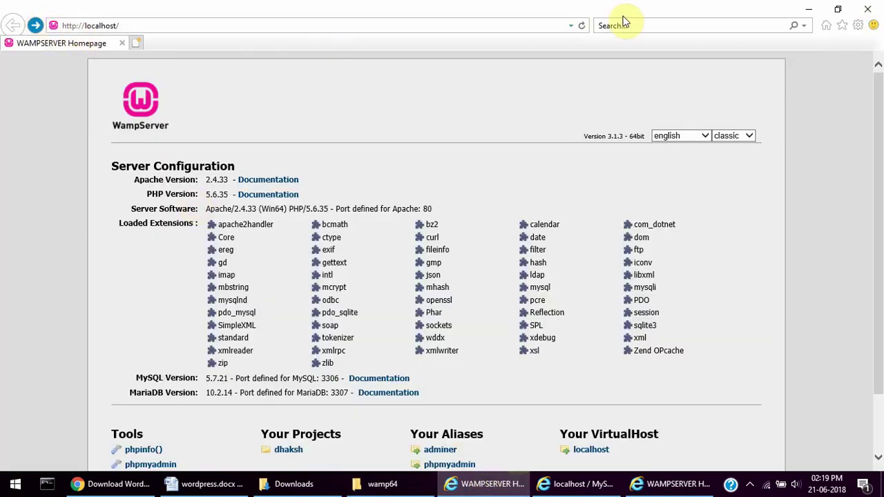
click(582, 27)
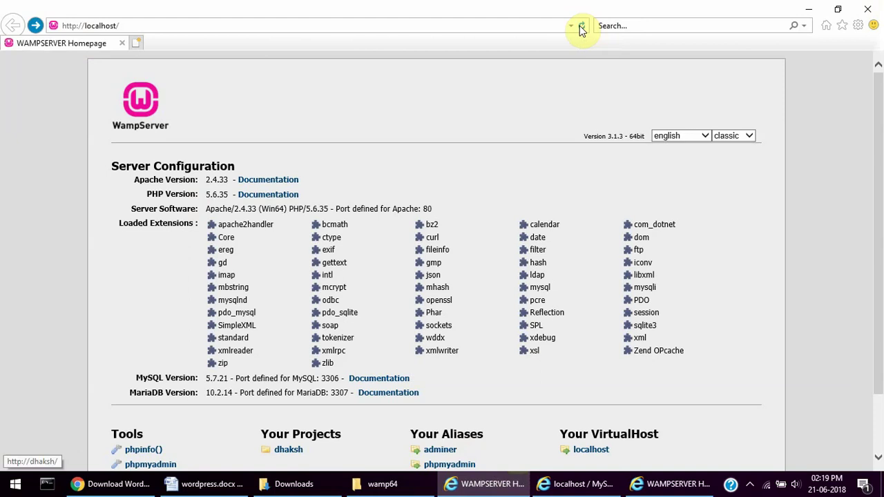
click(880, 10)
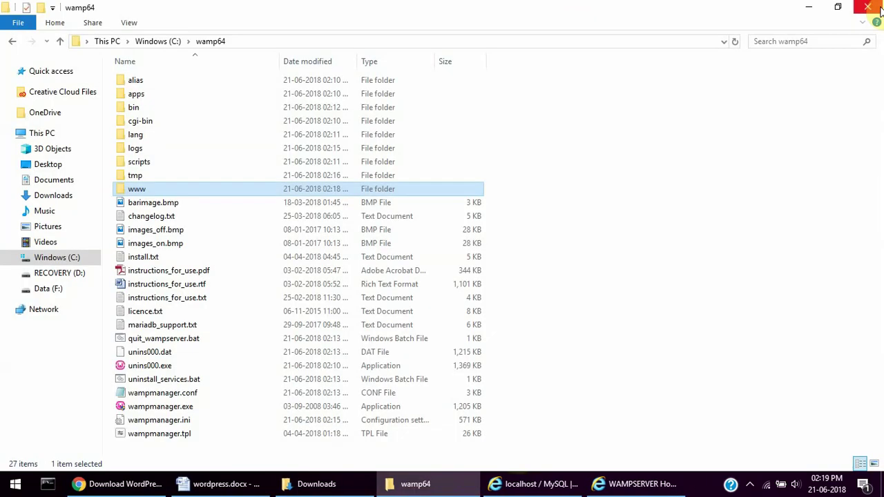
- Open www and then dhakshTutorials to view its WordPress files
click(522, 488)
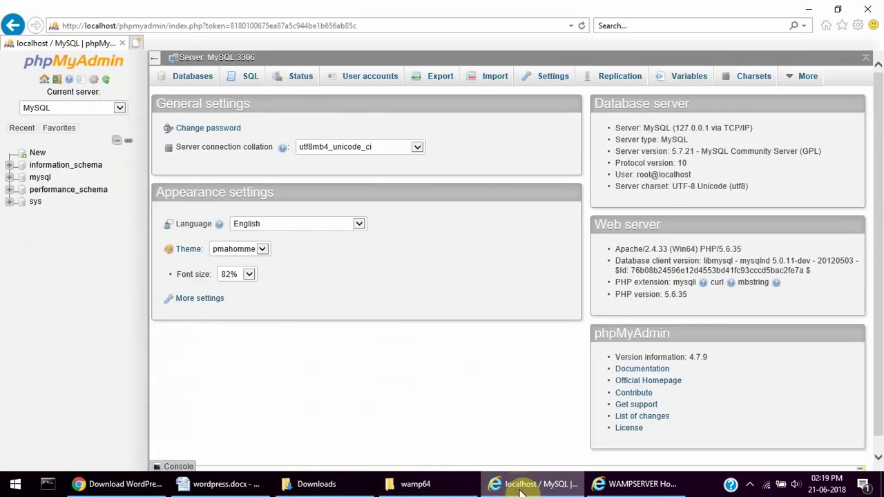
click(401, 491)
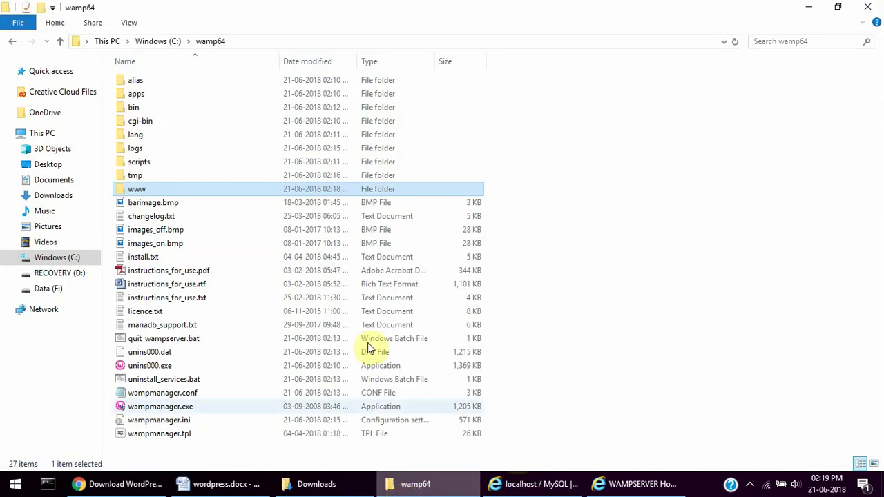
double_click(280, 188)
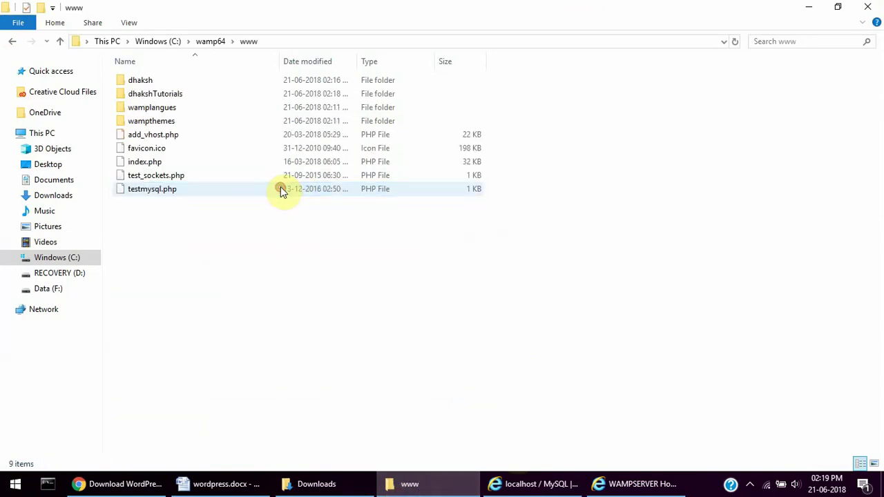
click(186, 95)
double_click(186, 96)
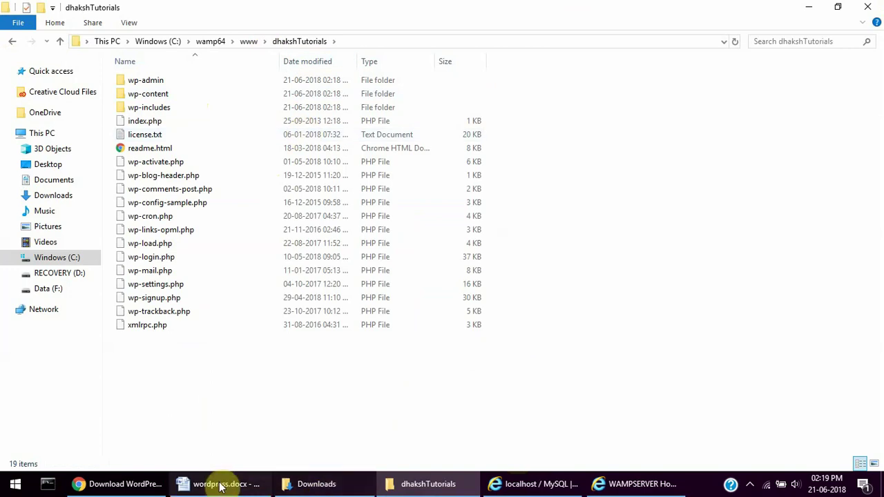
- Close the phpMyAdmin browser window, leaving the WampServer homepage in front
click(533, 491)
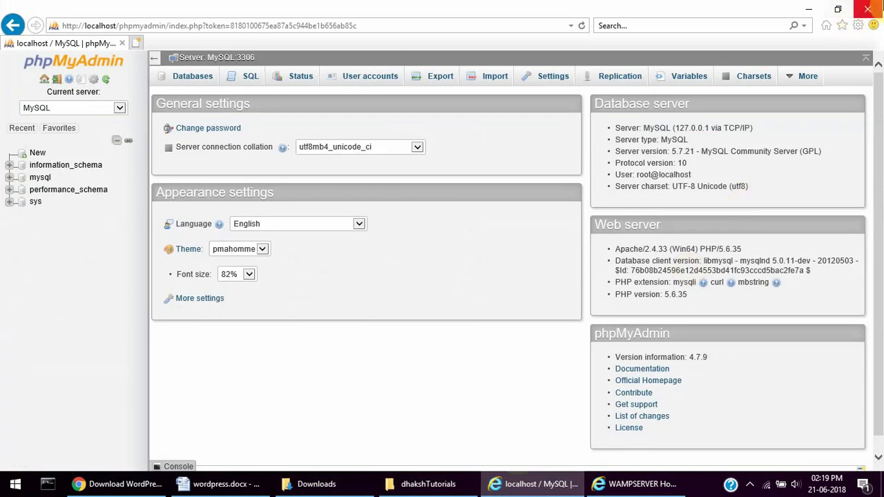
click(880, 7)
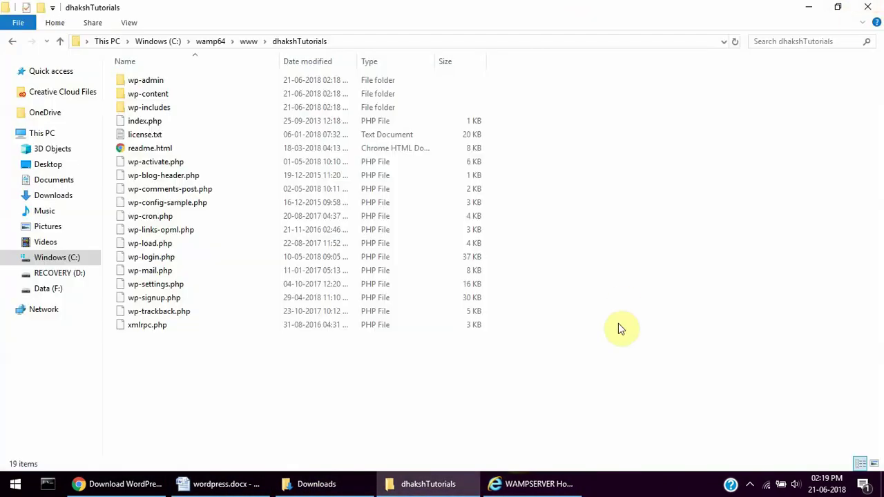
click(509, 482)
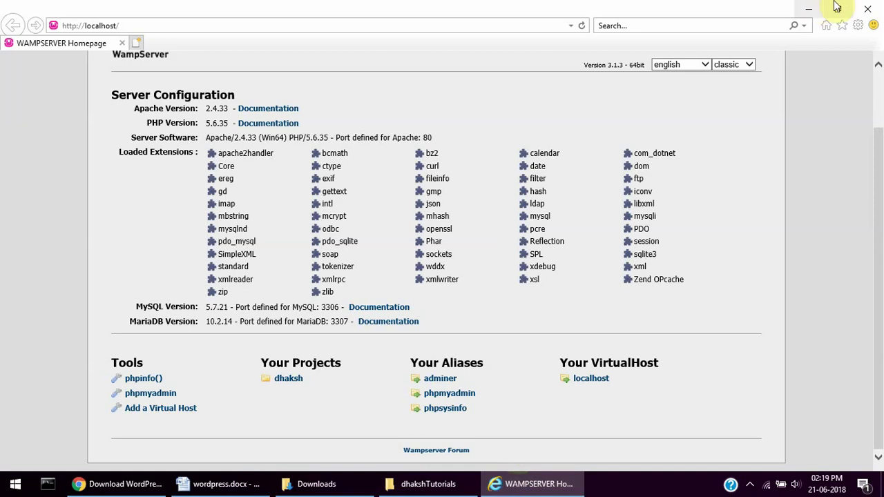
- Close the browser and reopen the localhost homepage from the WampServer tray menu
click(867, 9)
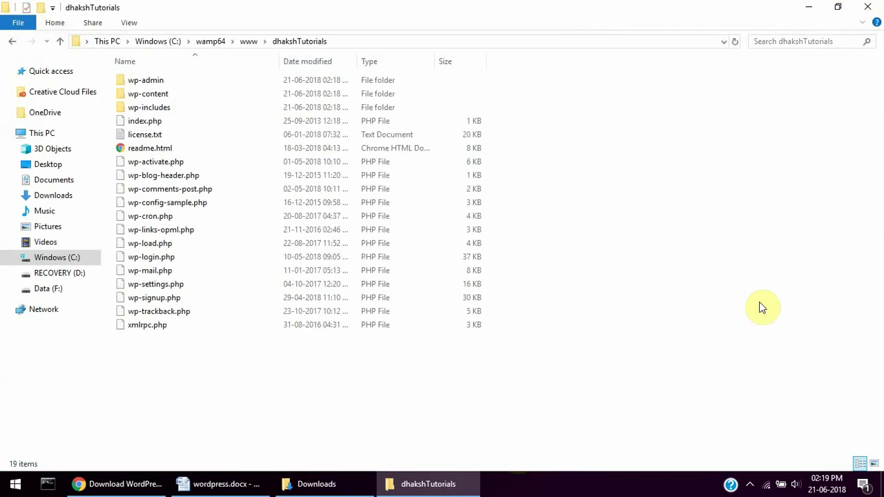
click(750, 483)
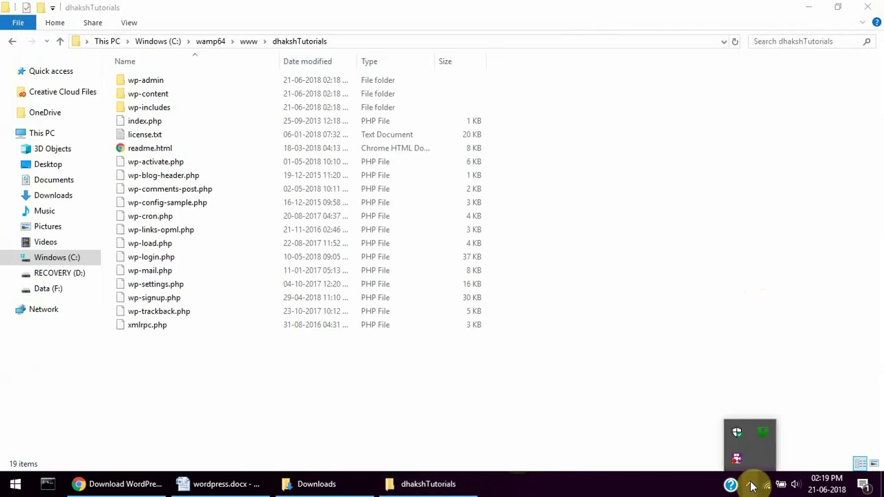
click(762, 432)
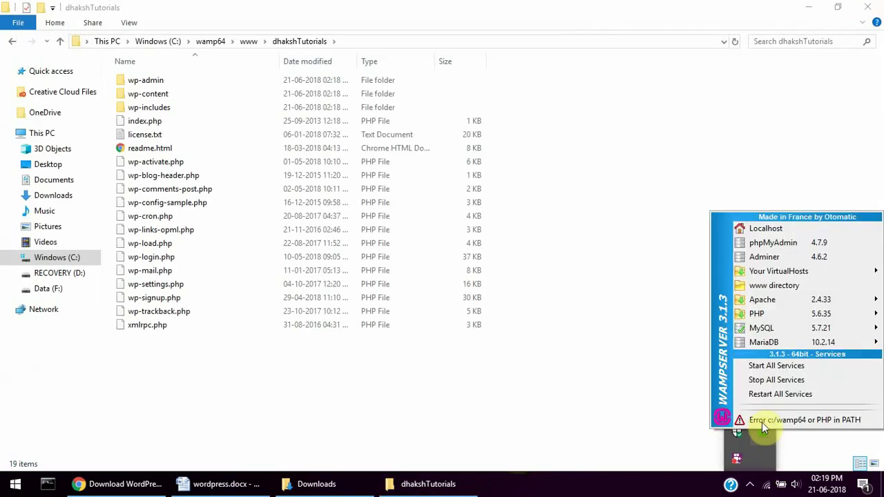
click(783, 232)
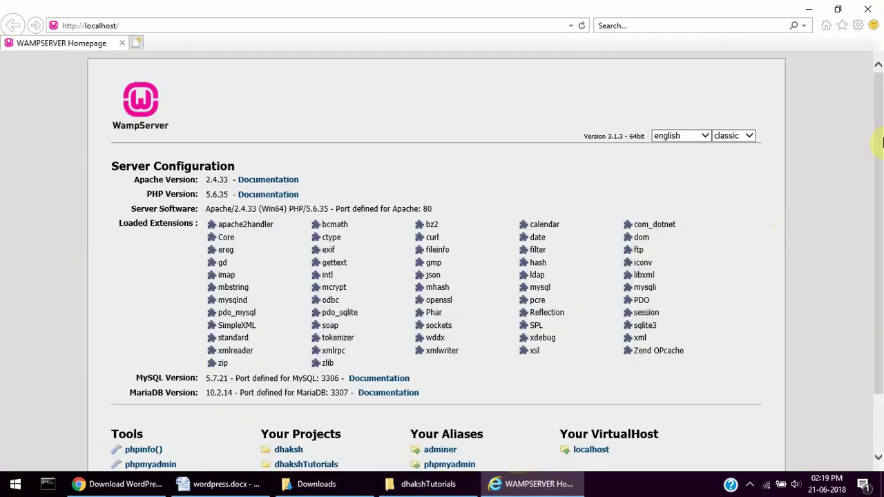
scroll(878, 207, down, 2)
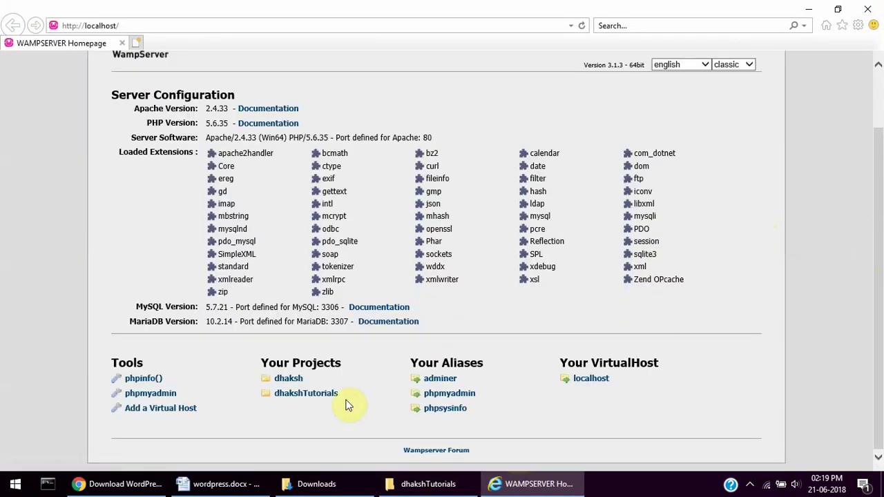
click(313, 399)
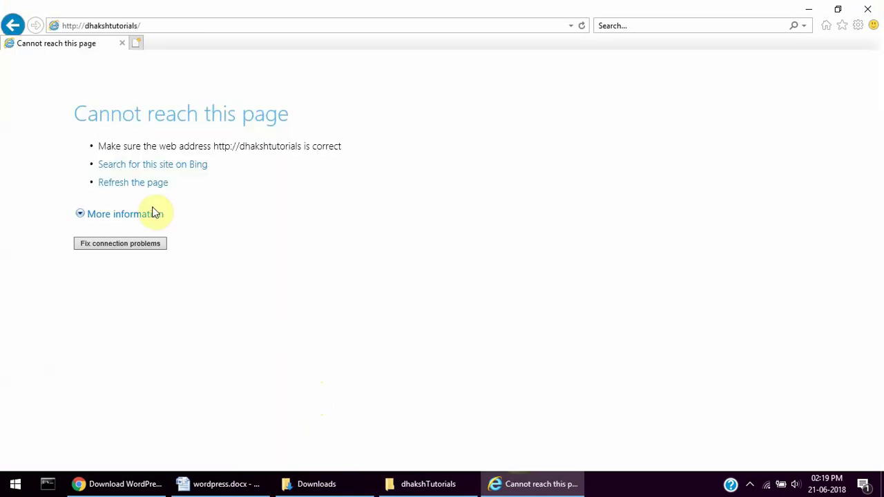
right_click(12, 15)
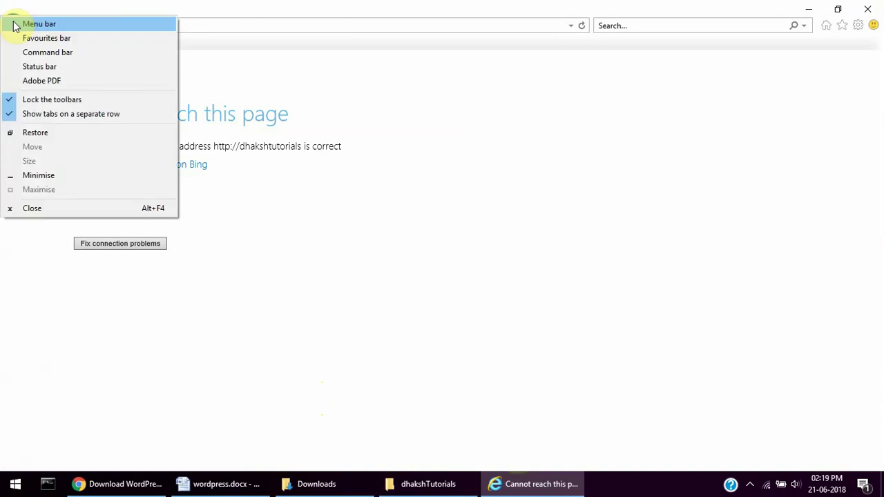
click(321, 7)
- Go back and load localhost/dhakshTutorials, opening WordPress setup-config.php's language page
click(13, 25)
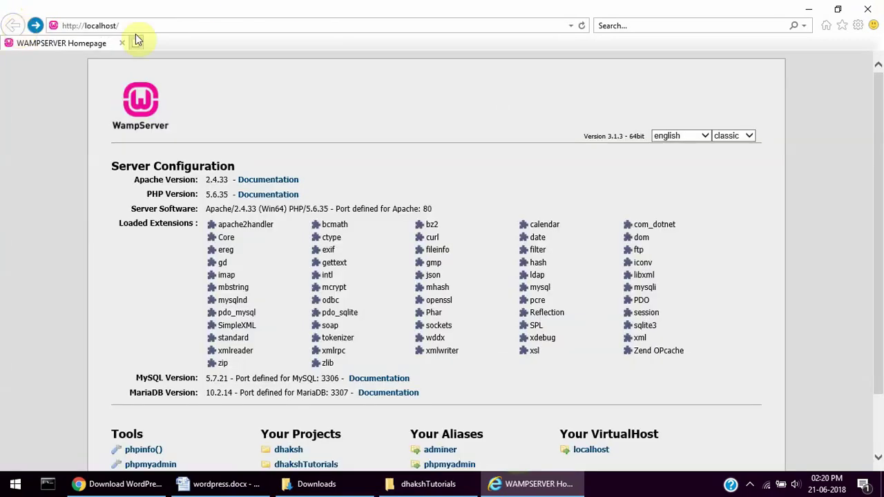
click(136, 26)
click(136, 25)
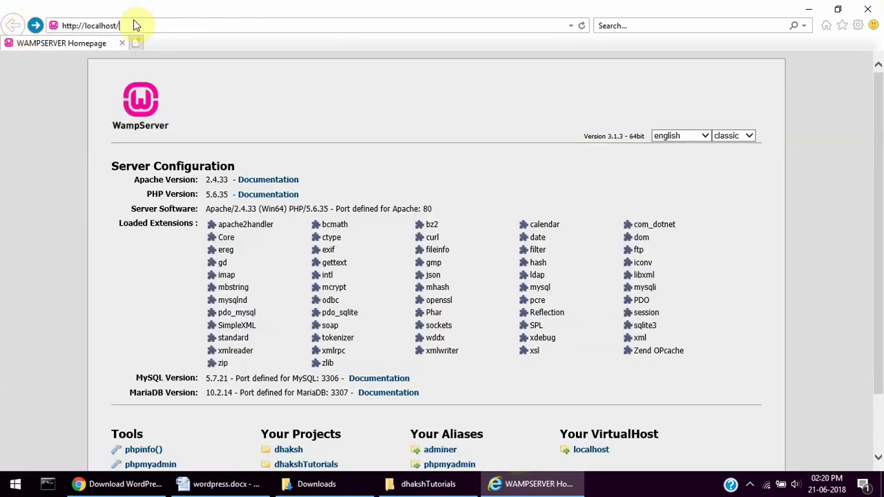
text(dhak)
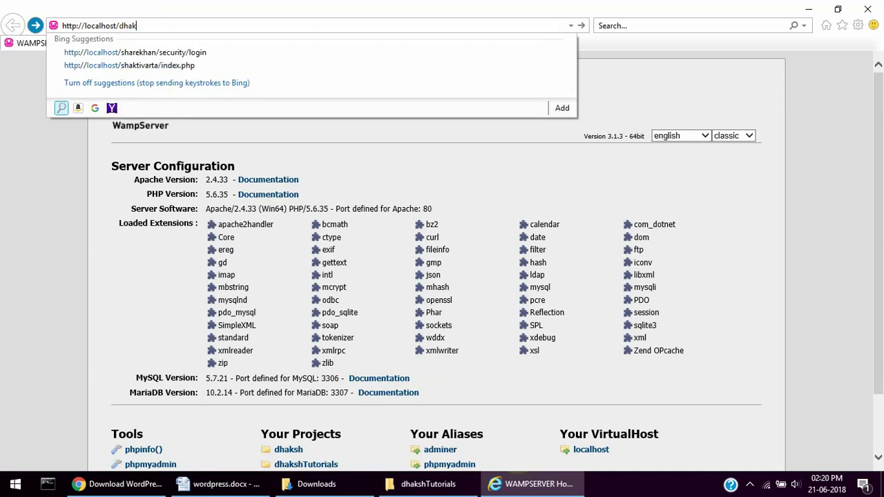
text(shTutor)
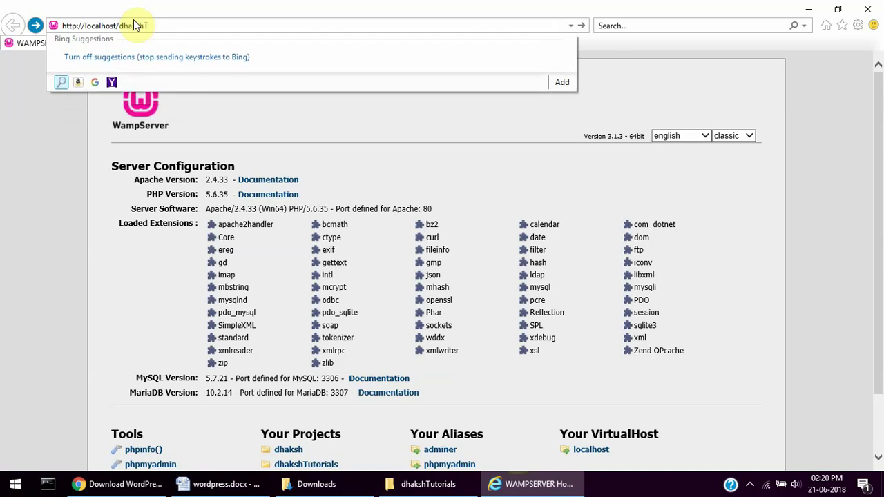
text(ials)
key(Return)
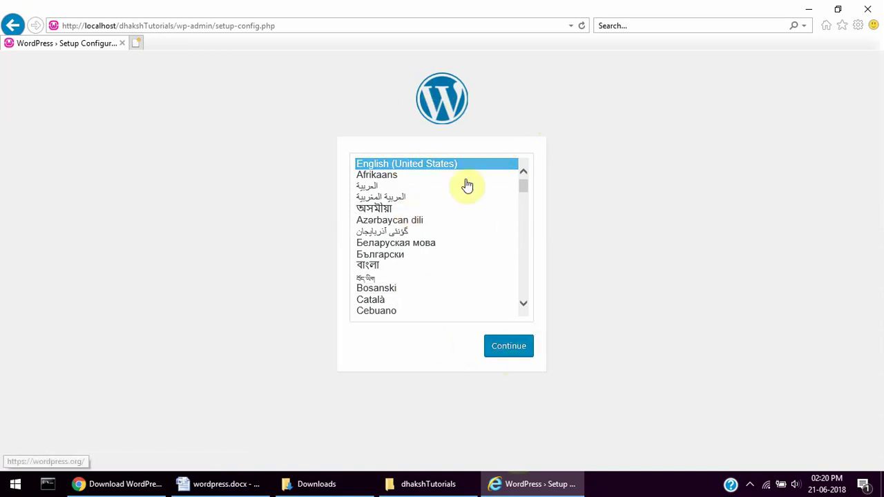
- Choose English (United States) in WordPress setup, then open phpMyAdmin's login from the WampServer tray
click(506, 351)
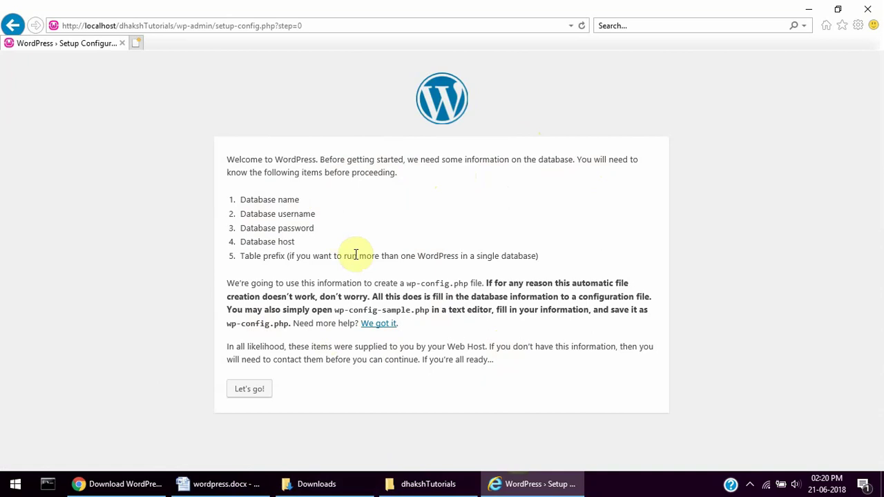
click(751, 486)
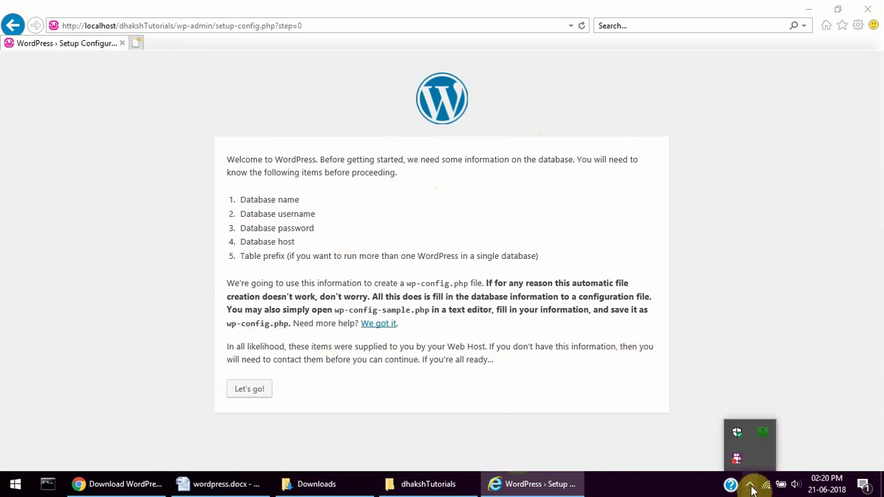
click(764, 434)
click(797, 252)
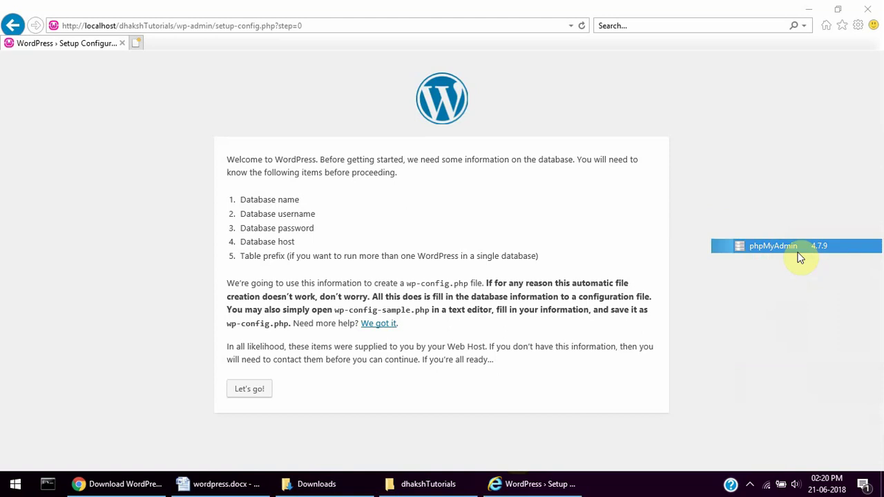
key(alt+Tab)
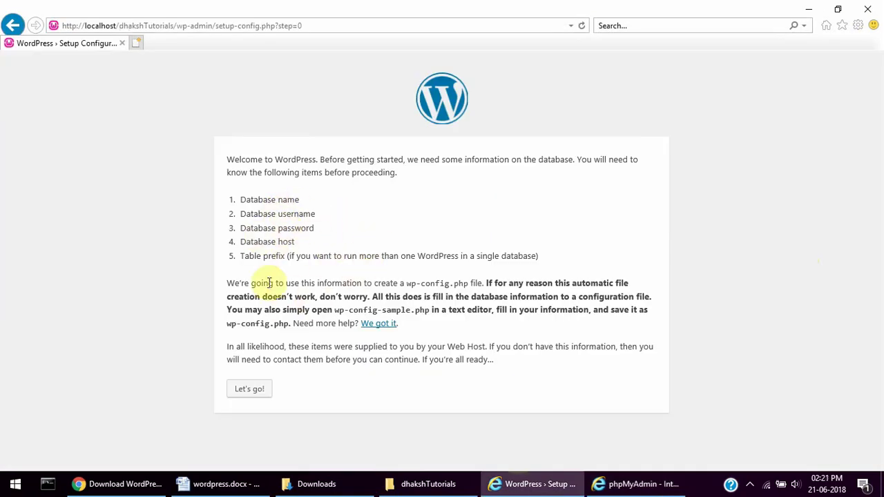
key(alt+Tab)
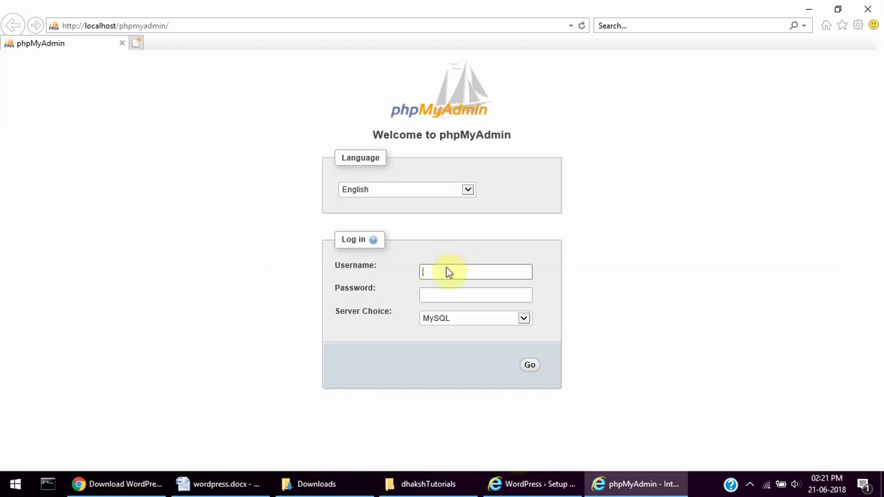
- Log in to phpMyAdmin as user root with an empty password
text(root)
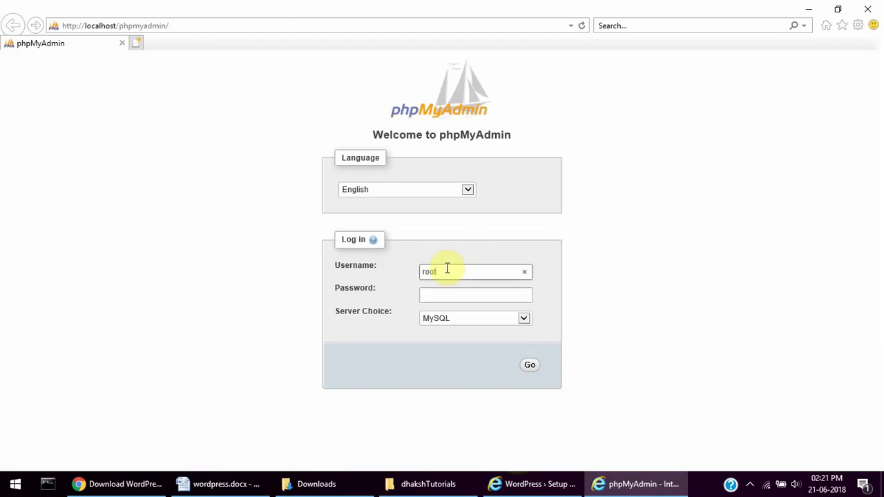
key(Tab)
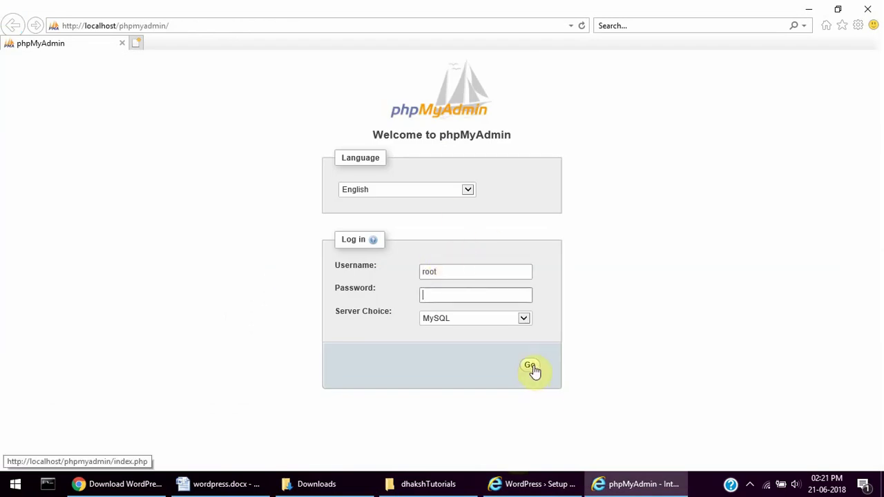
click(530, 366)
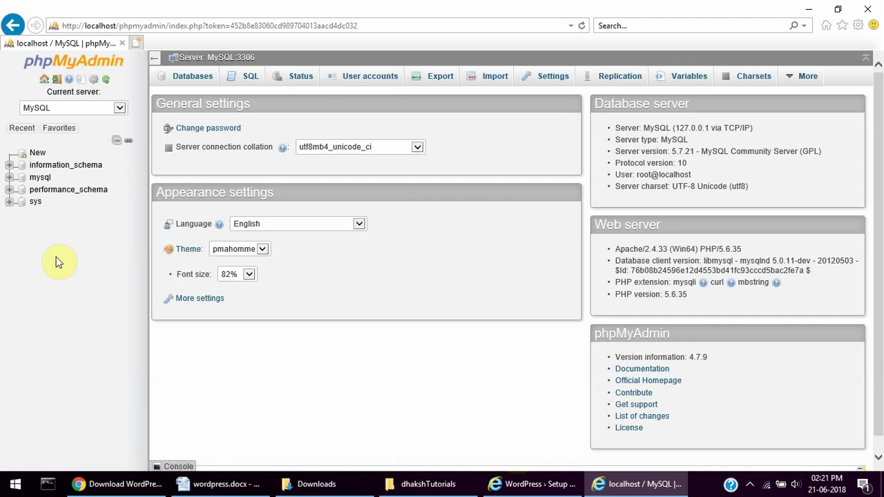
- Create a new database named dhaksh from the Databases tab and open it
click(199, 80)
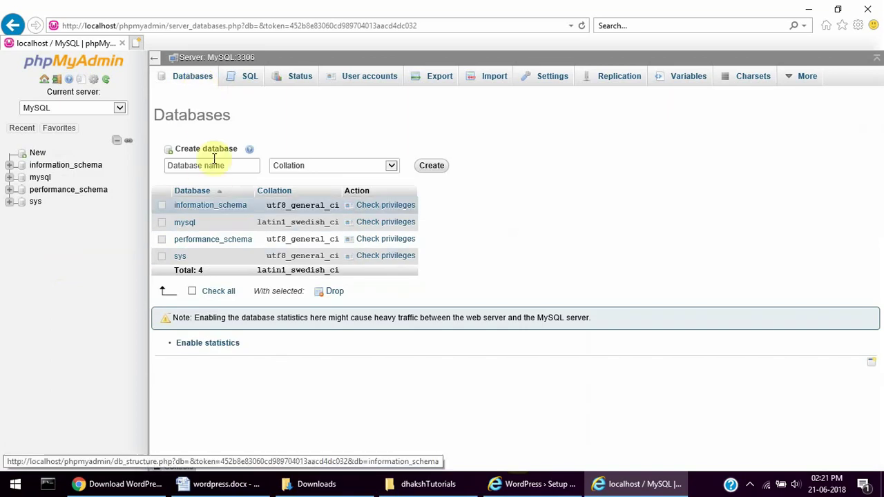
click(207, 163)
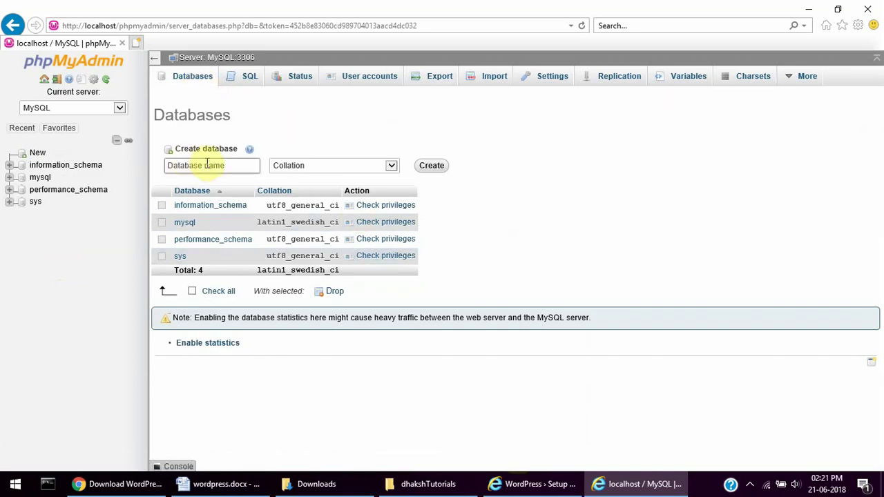
click(227, 166)
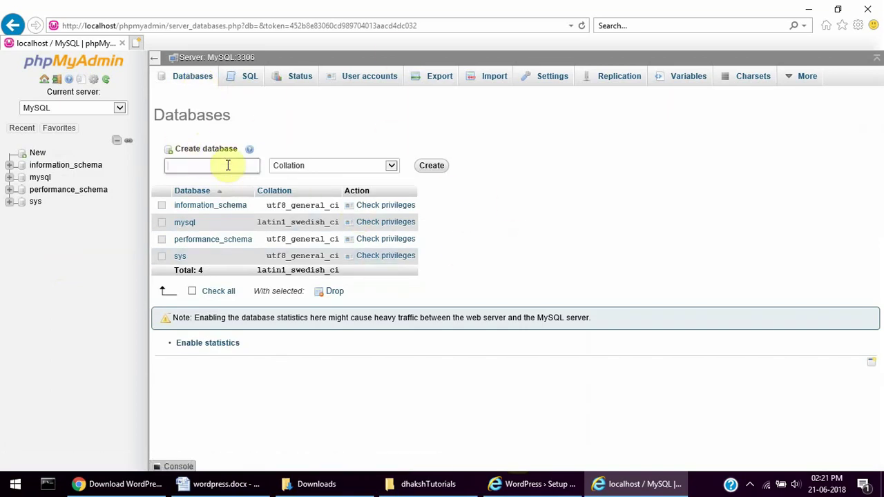
text(dhaksh)
click(429, 167)
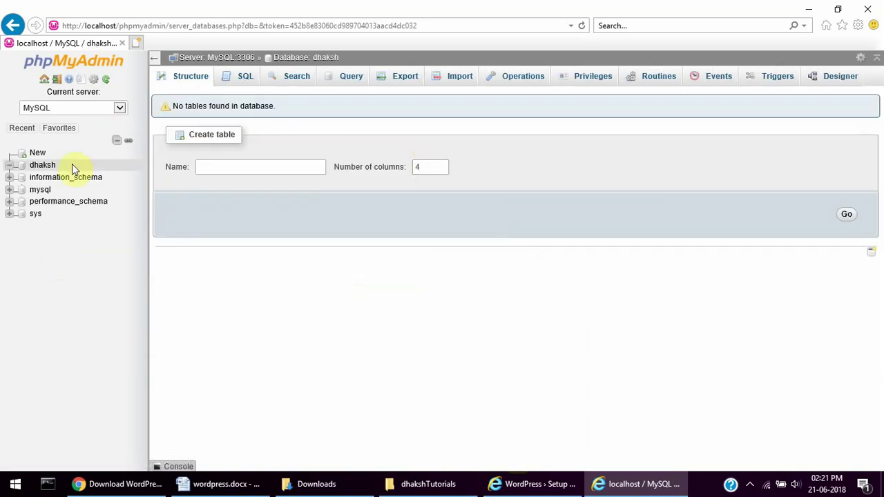
click(39, 168)
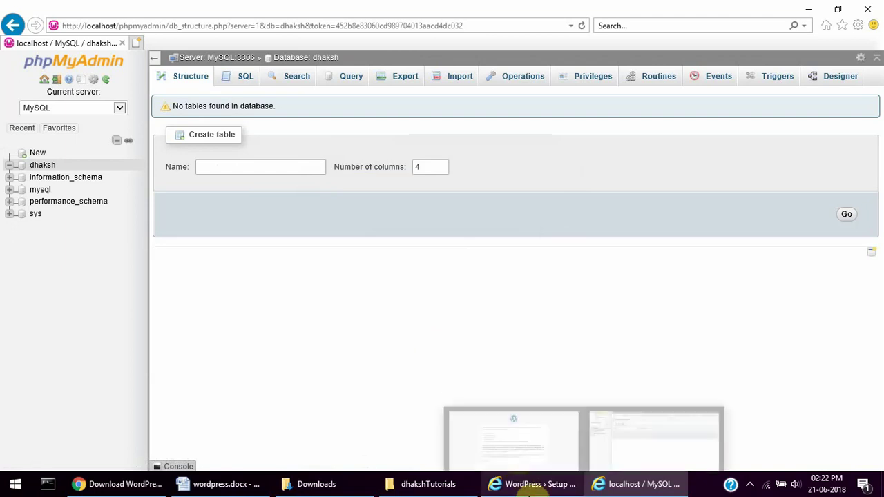
- In the WordPress setup, enter database name dhaksh, username root and an empty password
click(532, 485)
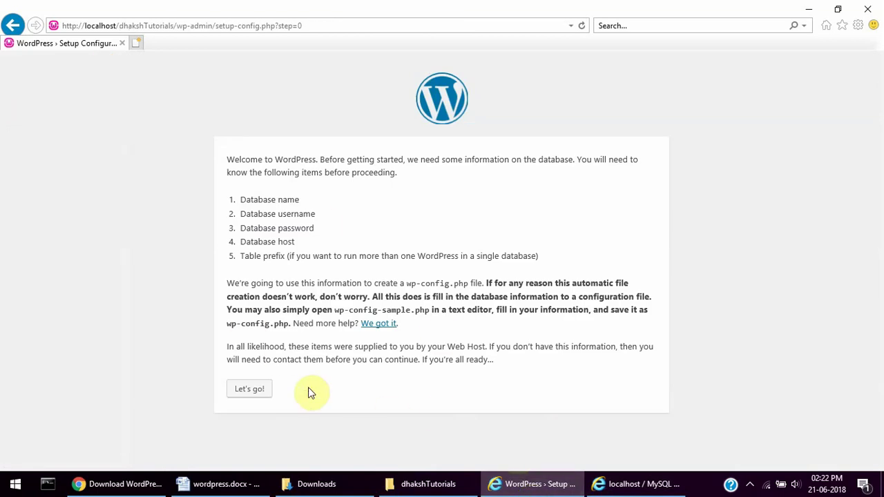
click(248, 389)
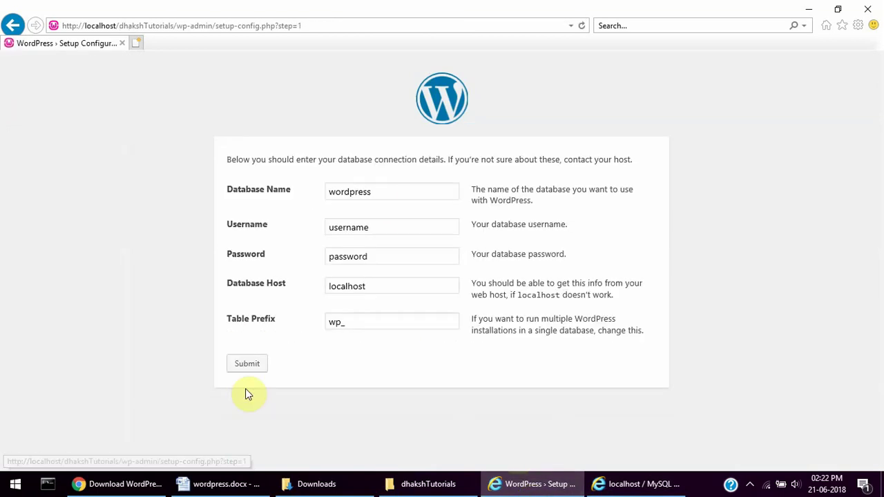
drag(380, 195, 330, 194)
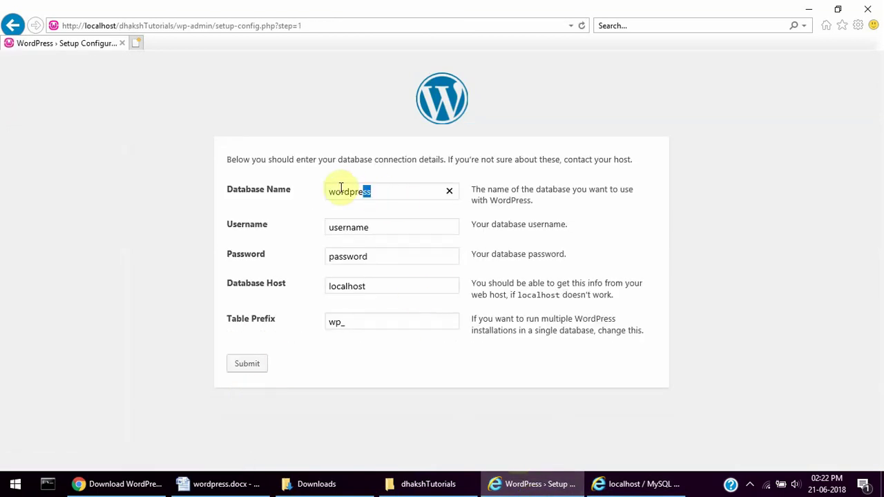
text(dhqkwh)
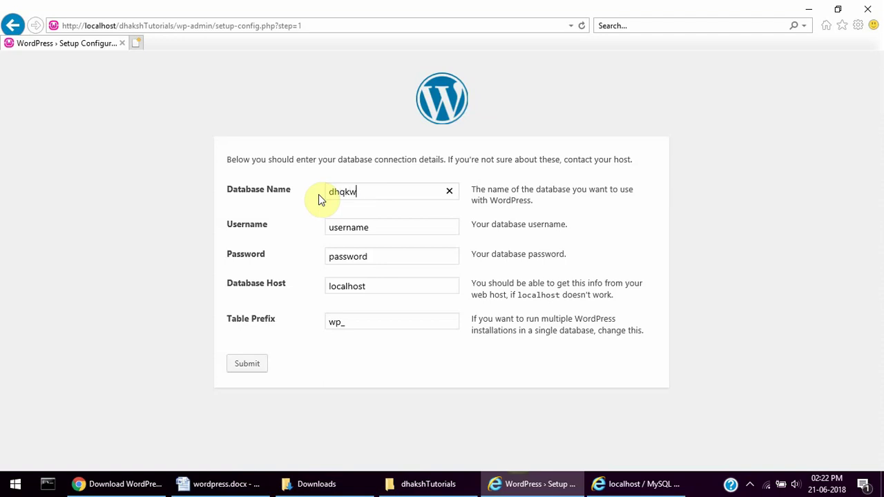
key(BackSpace)
key(BackSpace)
key(BackSpace)
text(aksh)
key(Tab)
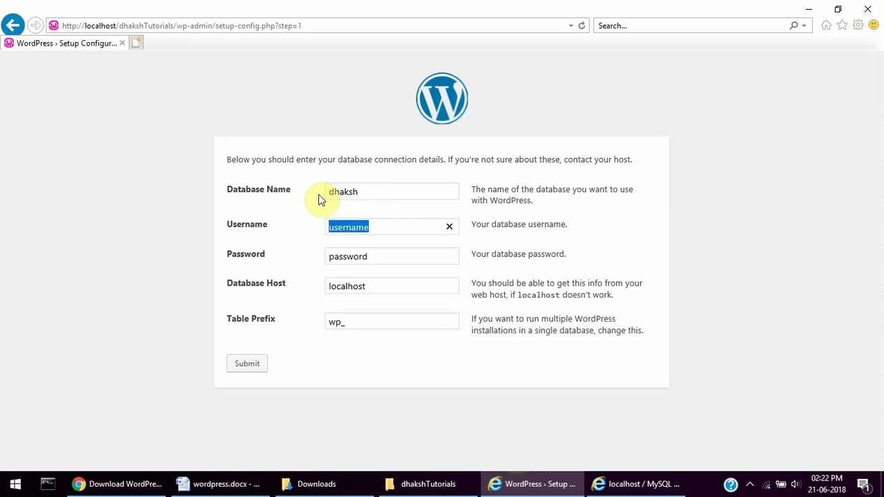
text(root)
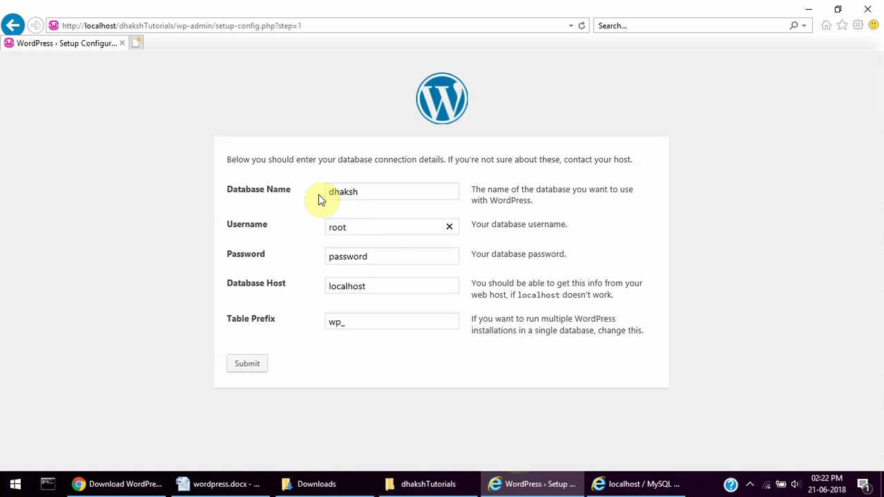
key(Tab)
key(BackSpace)
key(Tab)
key(Tab)
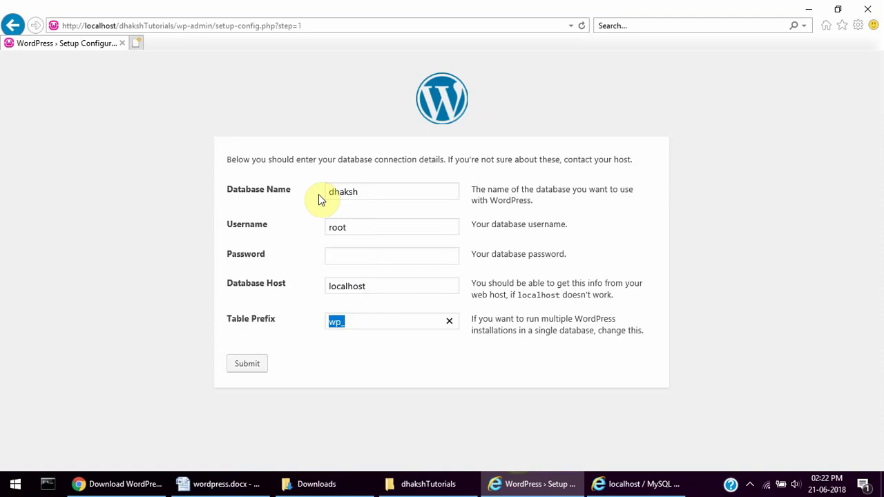
- Set the table prefix to dk_ and submit the connection details
text(d)
text(h)
key(BackSpace)
text(t)
key(BackSpace)
text(k_)
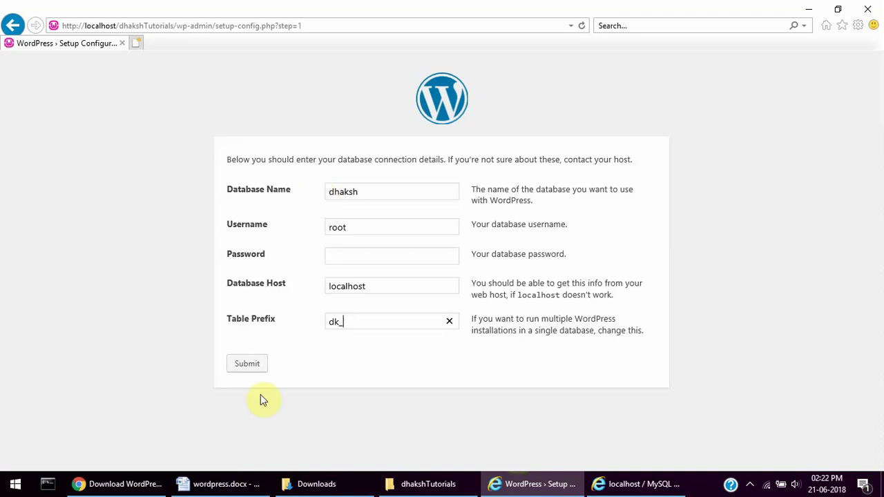
click(252, 371)
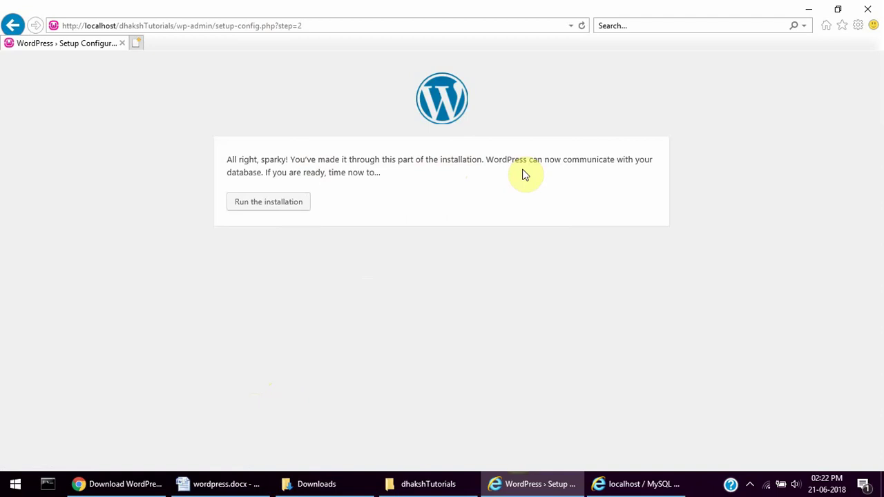
- Run the installation and enter site title dhakshtutorials plus the admin username
click(286, 211)
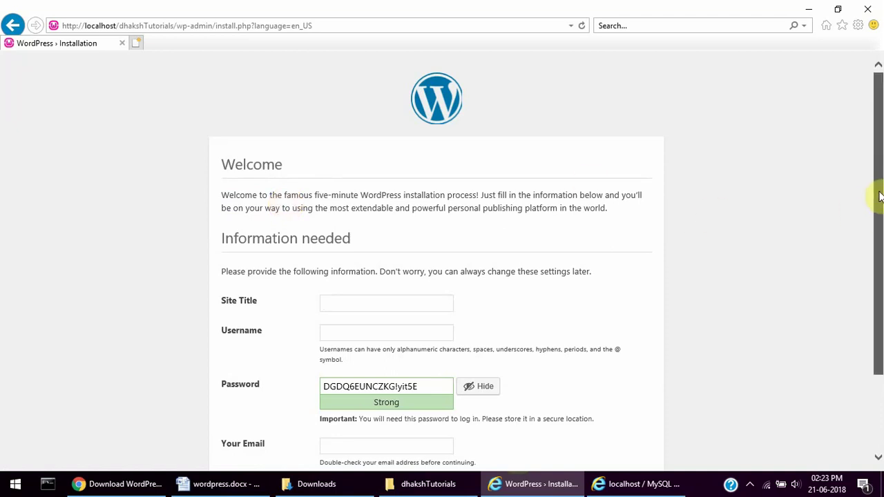
drag(878, 195, 880, 207)
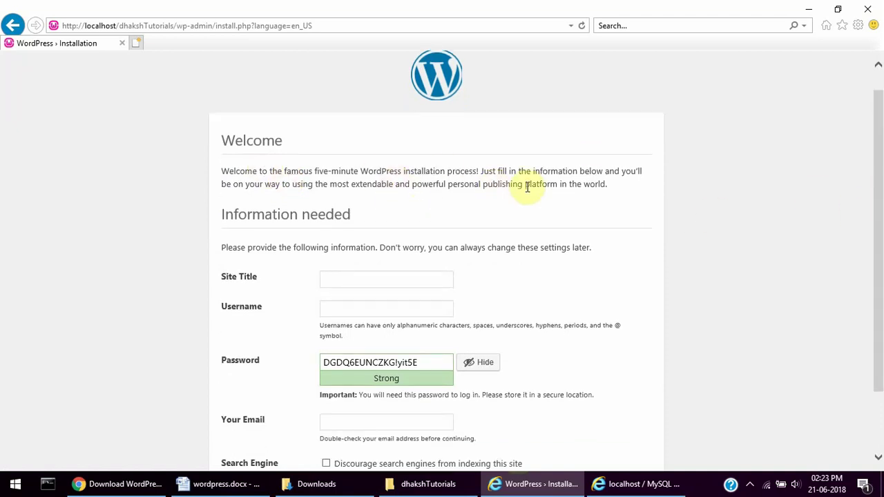
drag(876, 181, 878, 214)
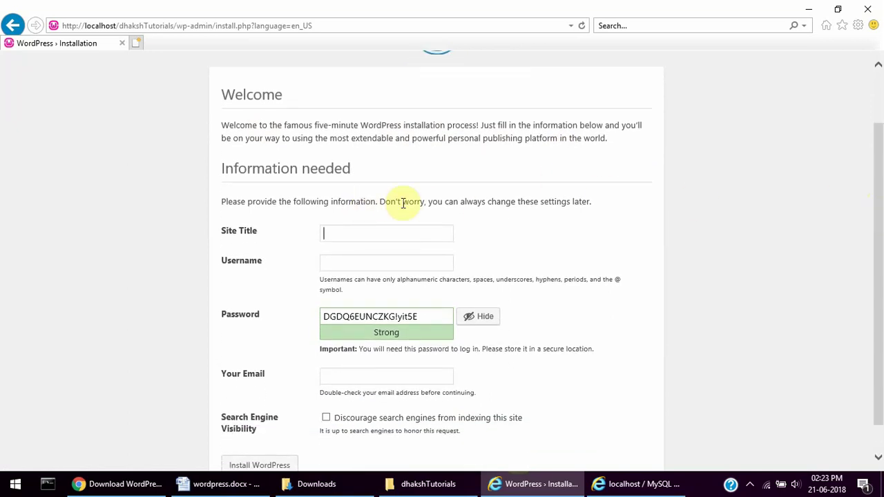
click(329, 235)
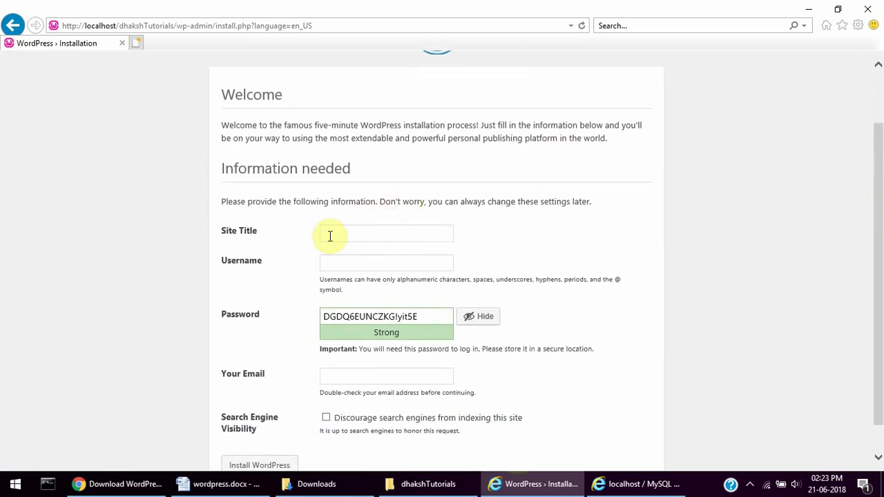
text(dhaksh)
text(tu)
text(torials)
text(dhaksh)
text(17)
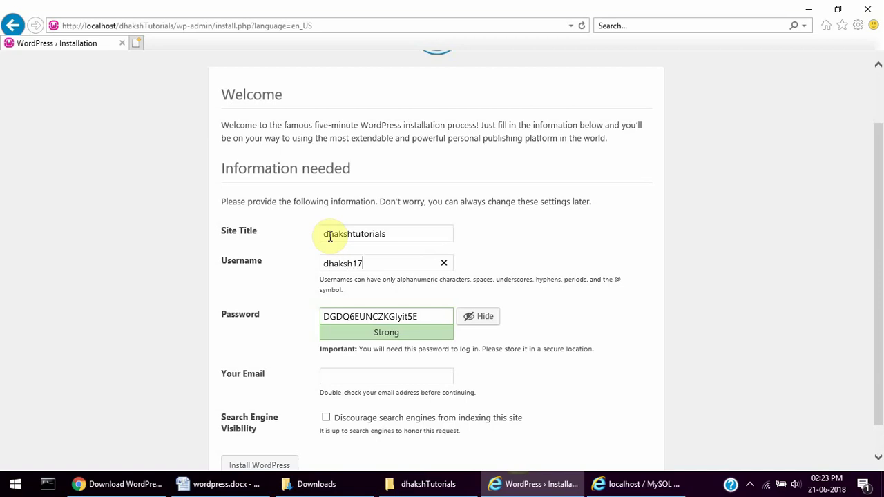
key(Tab)
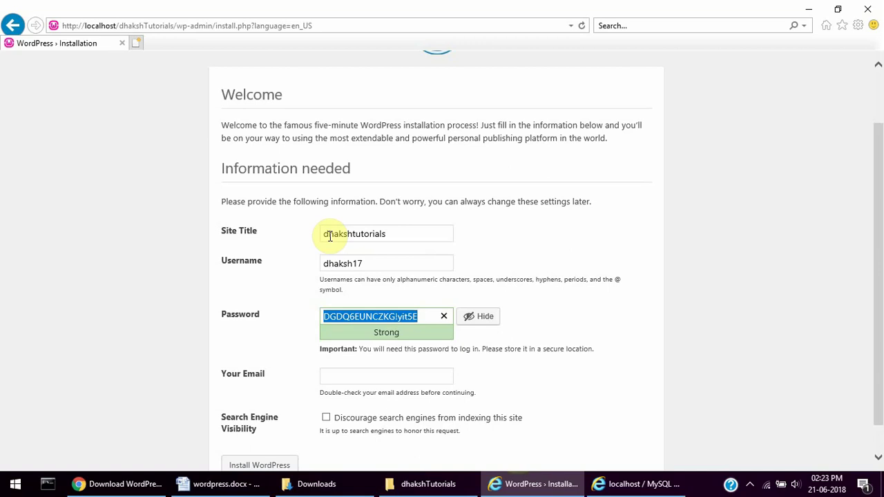
- Replace the generated admin password with a short 8-character password
click(482, 317)
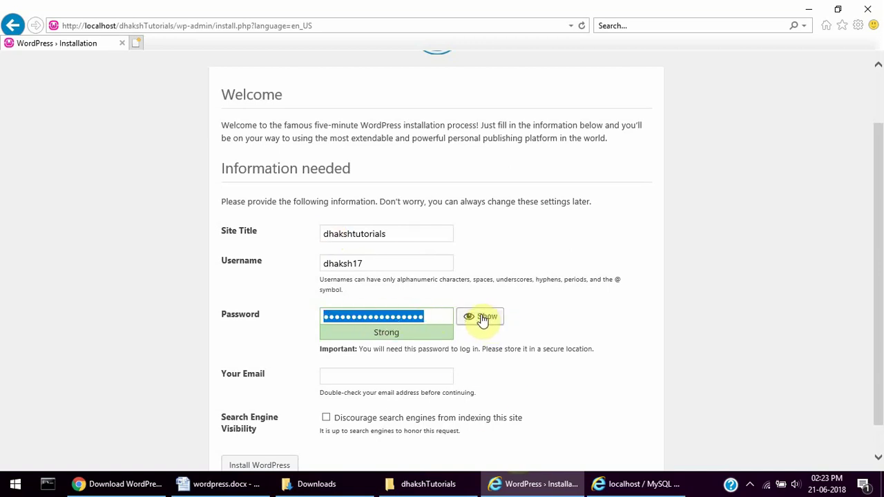
key(BackSpace)
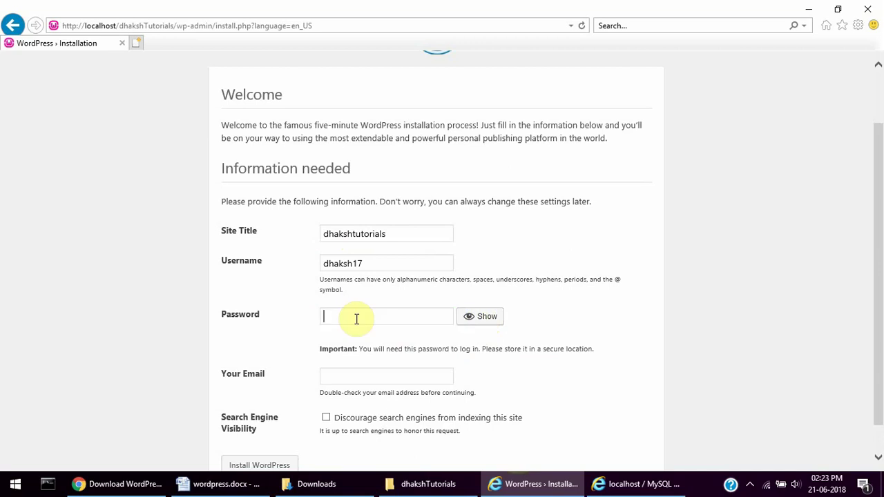
text(a)
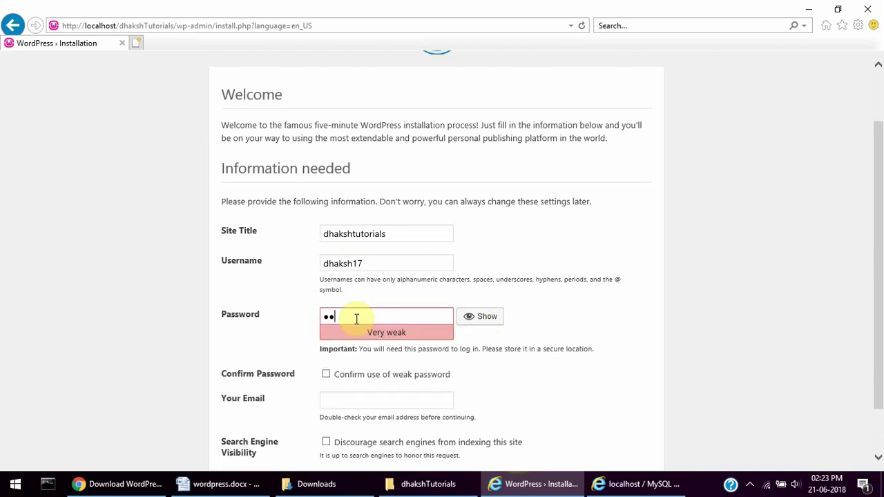
text(aa)
key(BackSpace)
key(BackSpace)
key(BackSpace)
key(BackSpace)
text(aaaaaaaaaa)
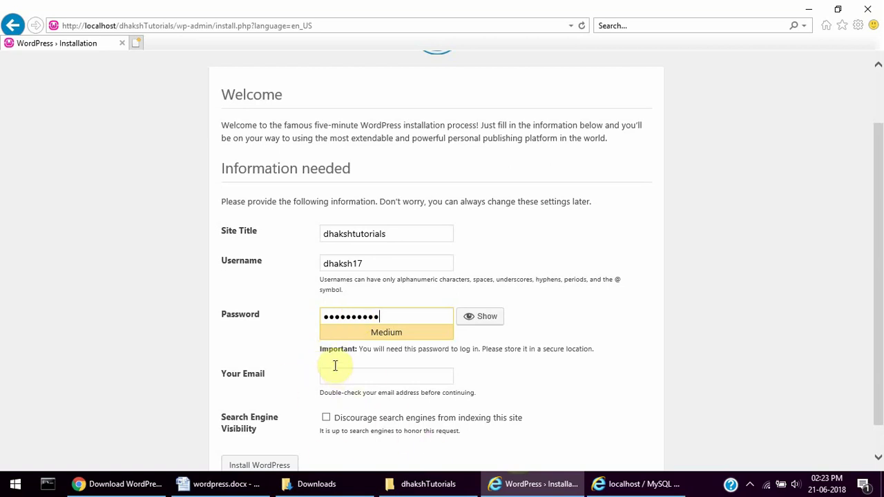
key(BackSpace)
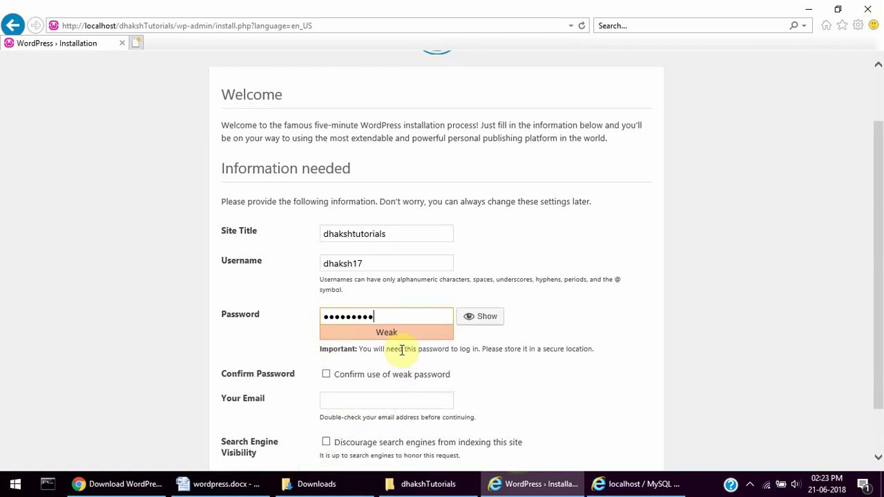
key(BackSpace)
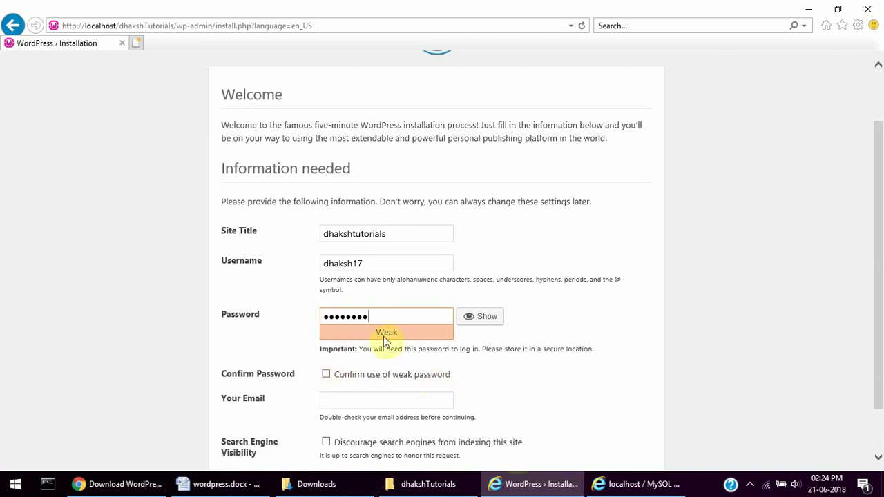
key(BackSpace)
key(BackSpace)
key(BackSpace)
key(BackSpace)
key(BackSpace)
key(BackSpace)
key(BackSpace)
key(BackSpace)
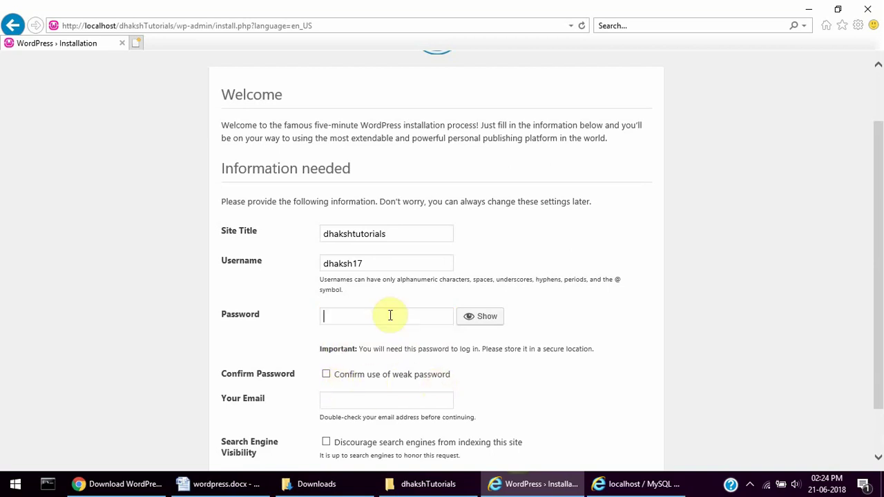
text(123456)
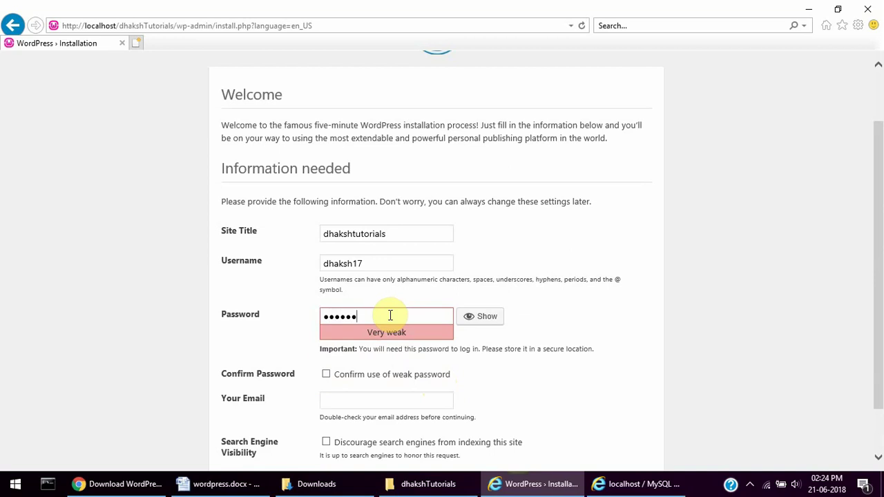
text(78)
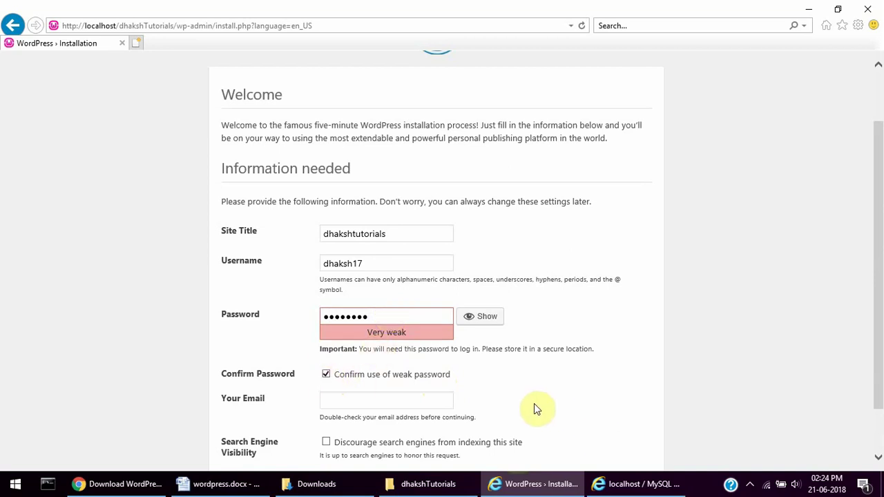
- Enter the site's admin e-mail address and install WordPress
drag(875, 257, 874, 292)
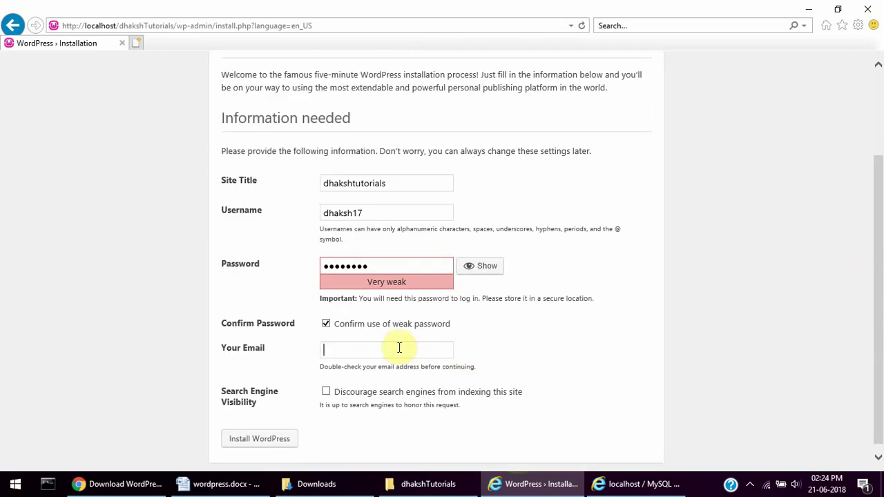
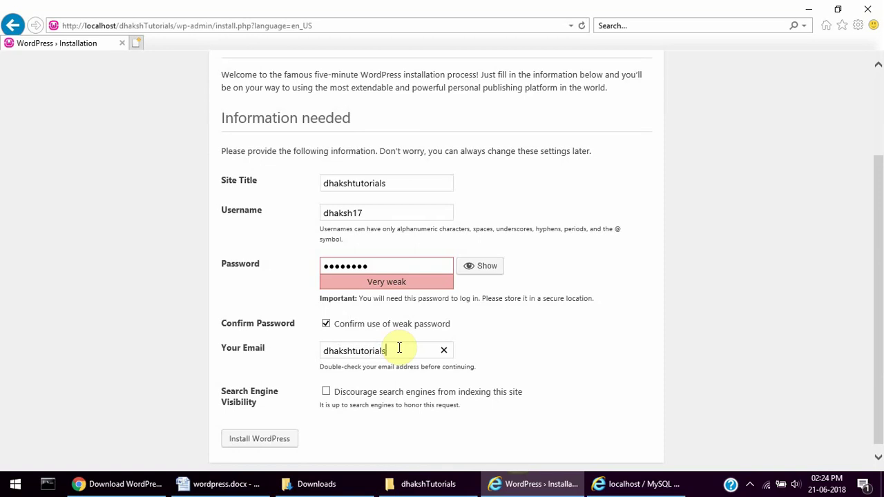
click(262, 443)
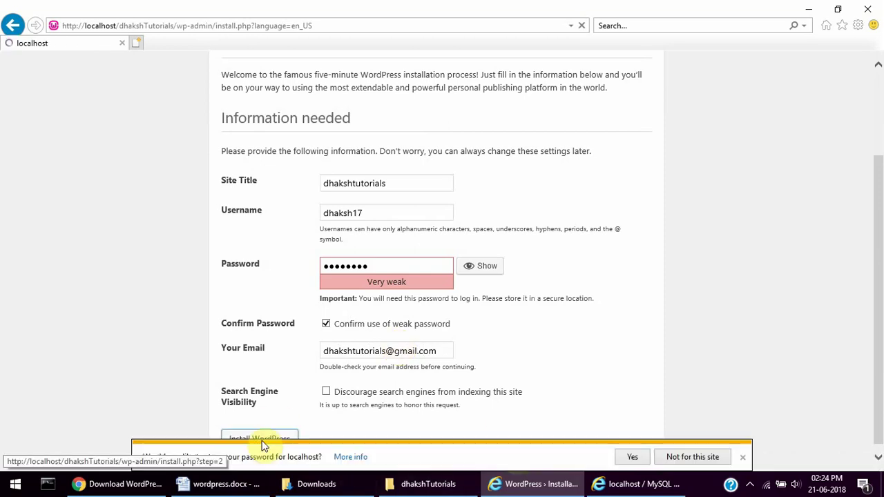
- Decline saving the password, then log in with the new admin username and password
click(701, 457)
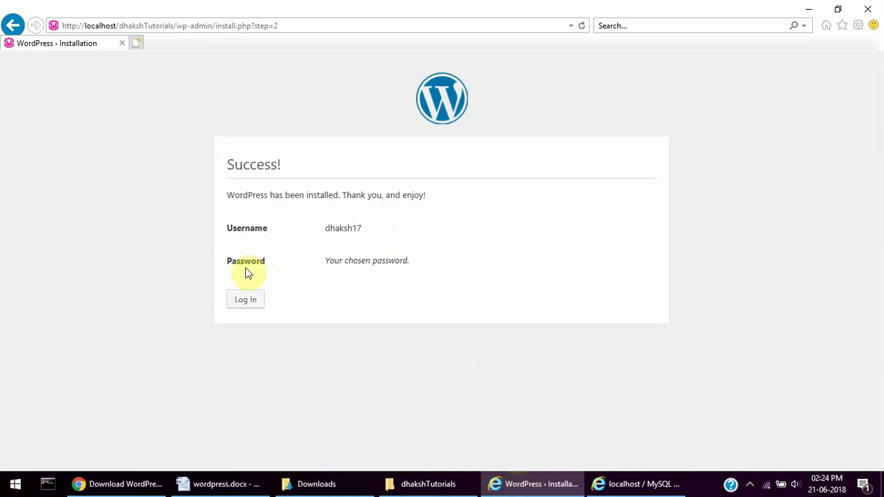
double_click(338, 228)
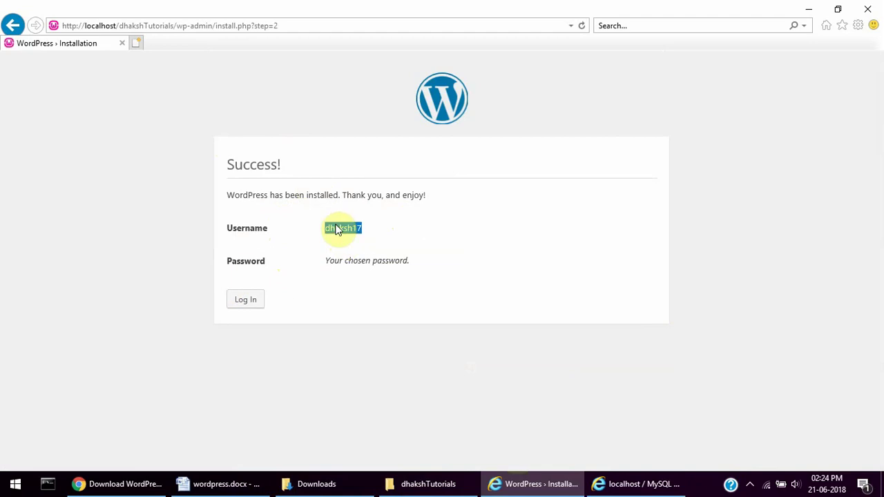
click(239, 301)
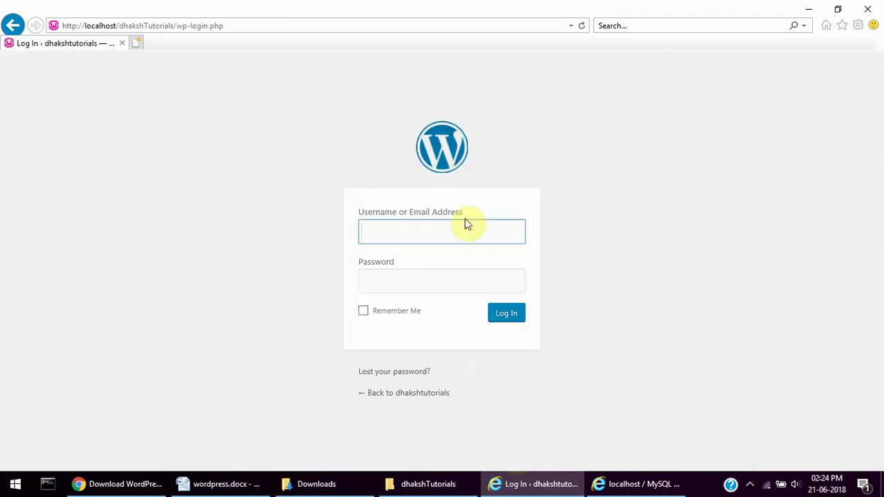
text(dhaksh17)
key(Tab)
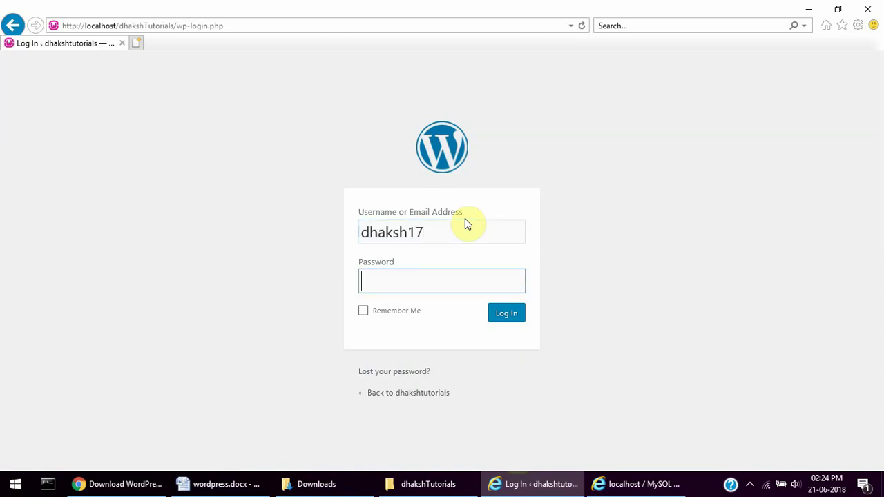
text(dhaksh17)
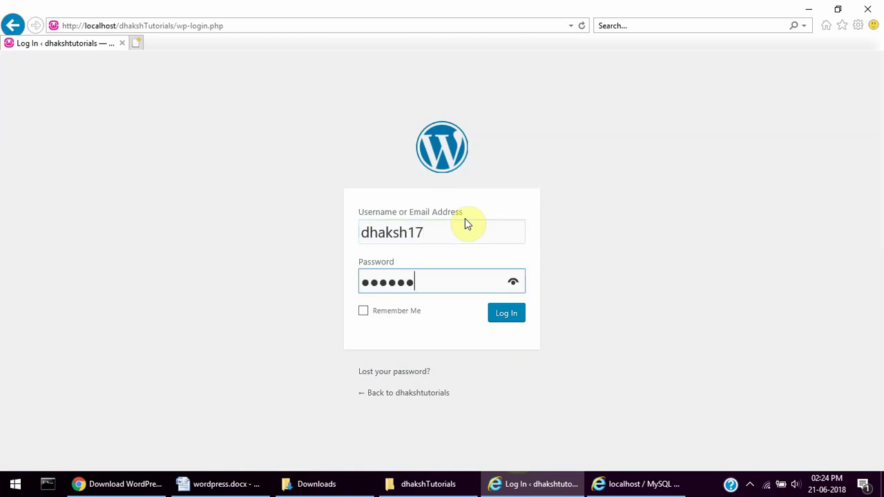
click(502, 315)
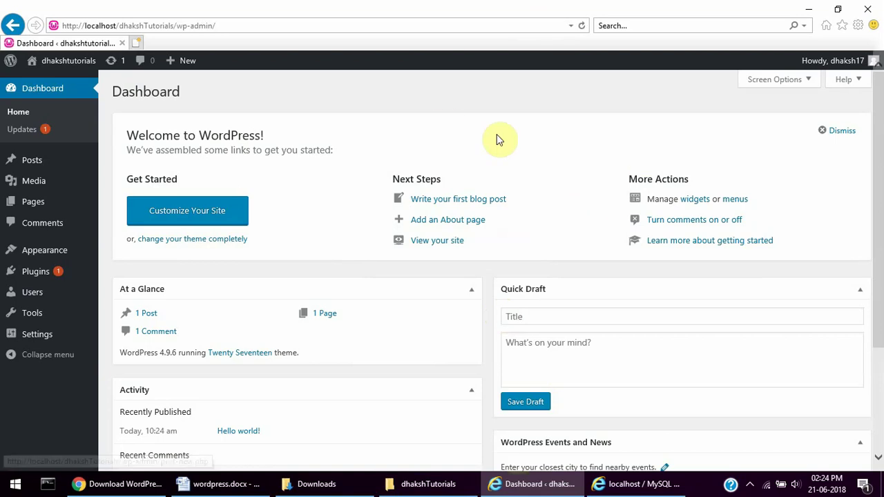
- View the live dhakshtutorials front page
mouse_move(11, 67)
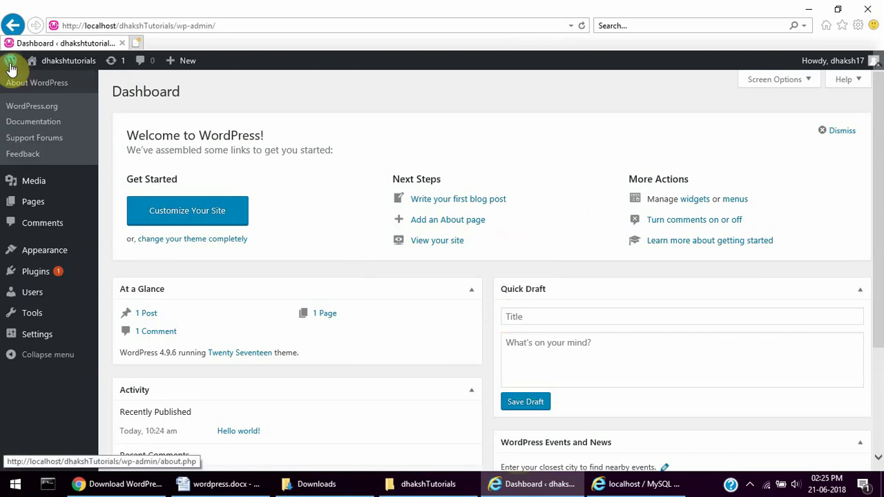
mouse_move(63, 67)
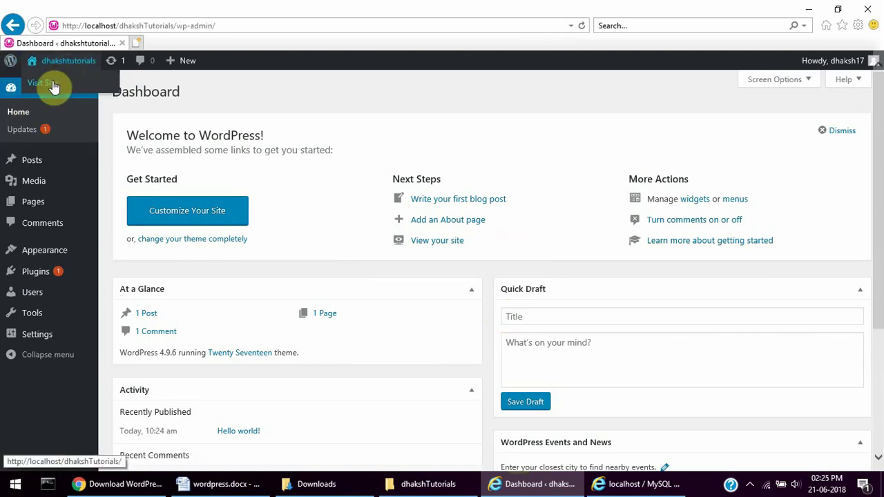
click(54, 85)
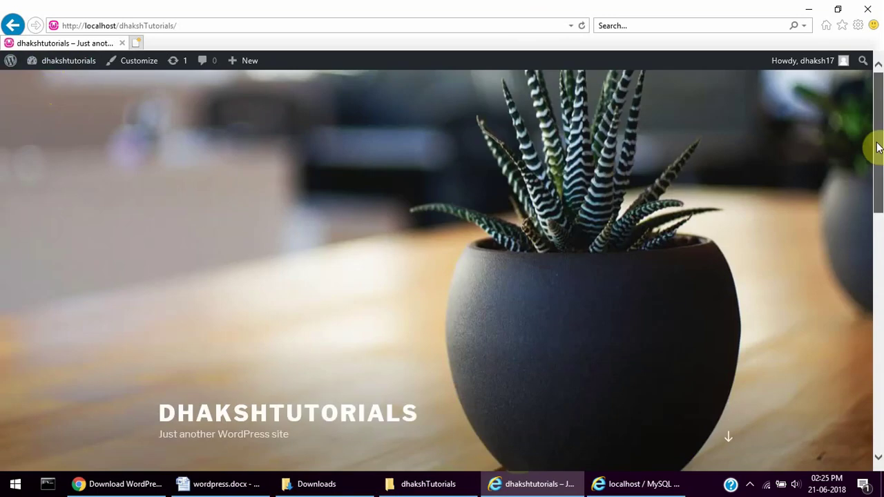
drag(876, 147, 864, 131)
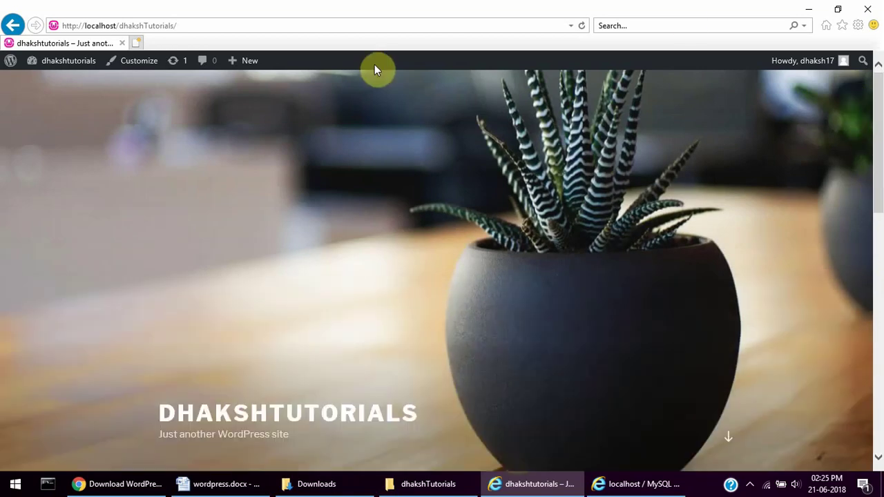
- Check the About WordPress page, then open a new post from All Posts
click(11, 64)
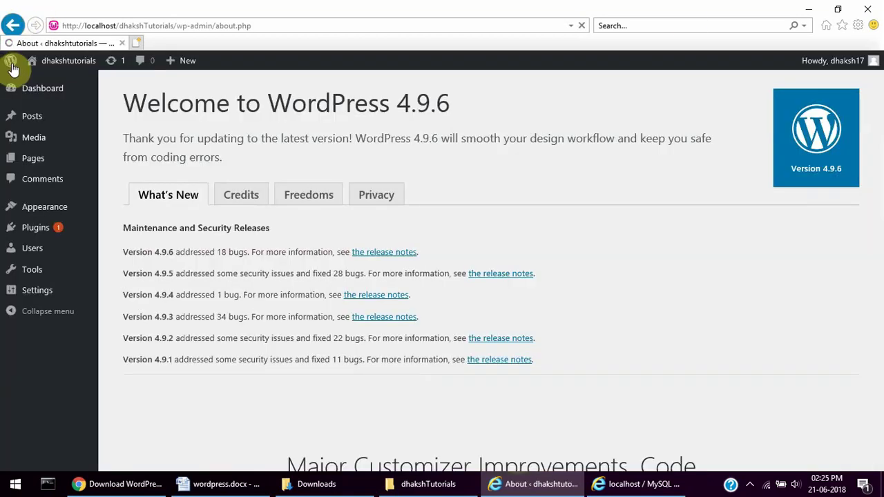
click(40, 119)
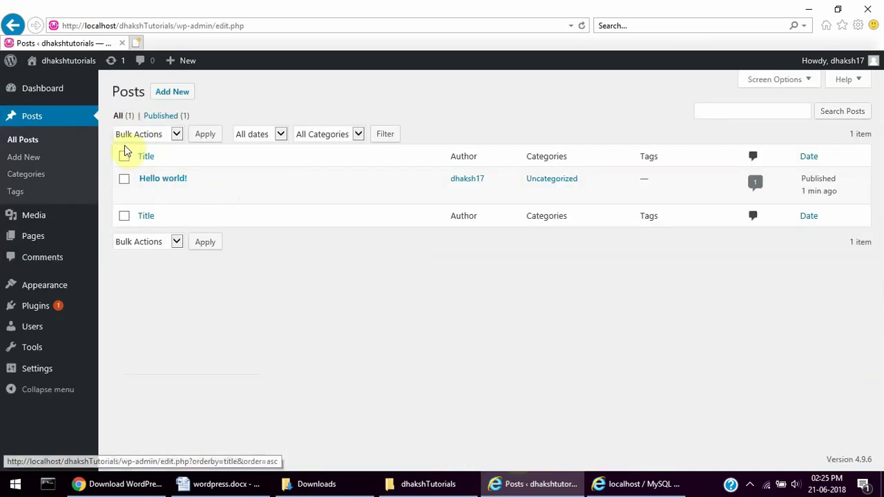
click(180, 94)
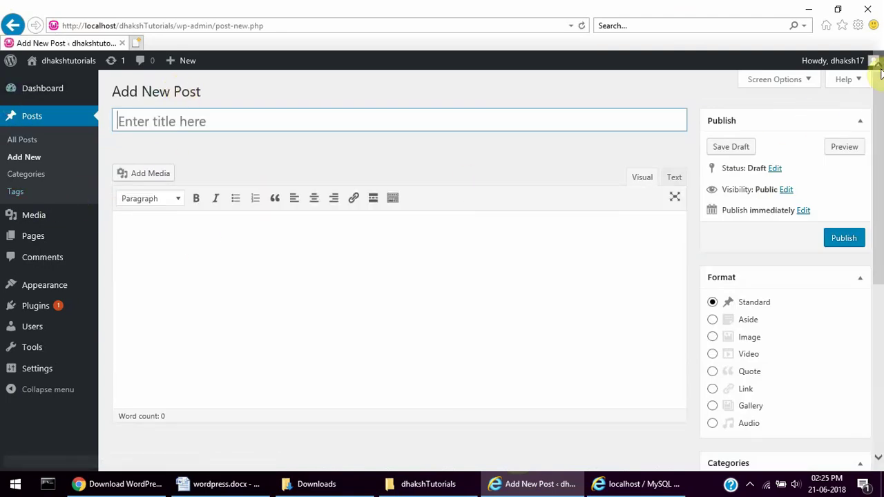
mouse_move(872, 64)
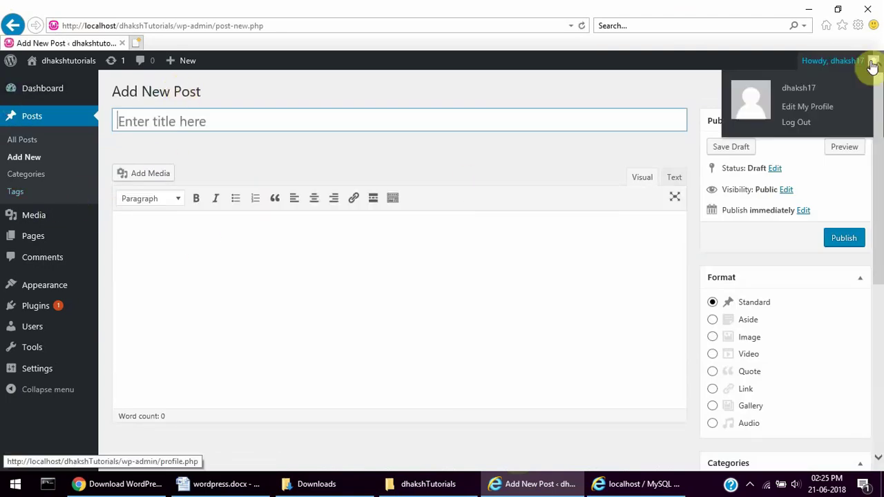
- Log out of WordPress and close the browser window
click(790, 123)
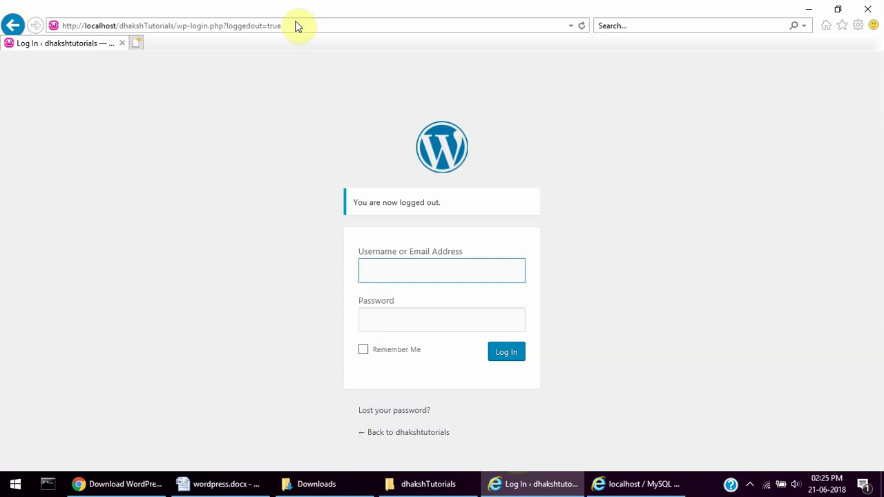
click(272, 31)
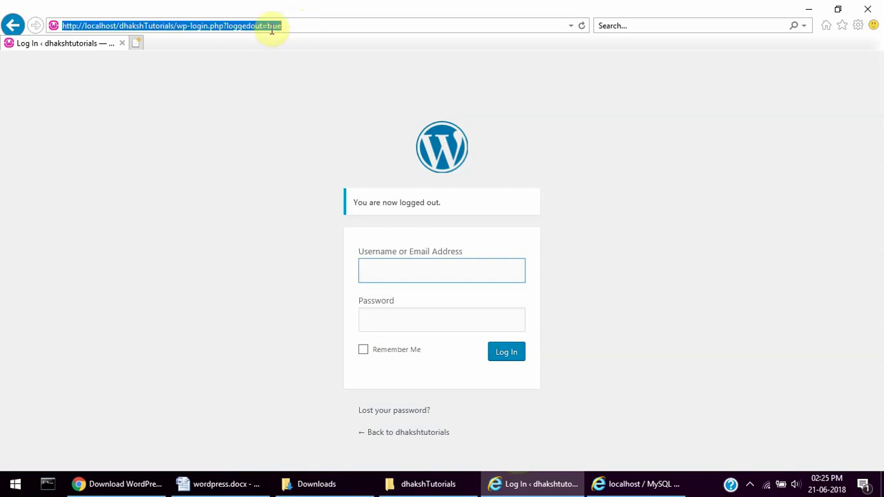
click(871, 9)
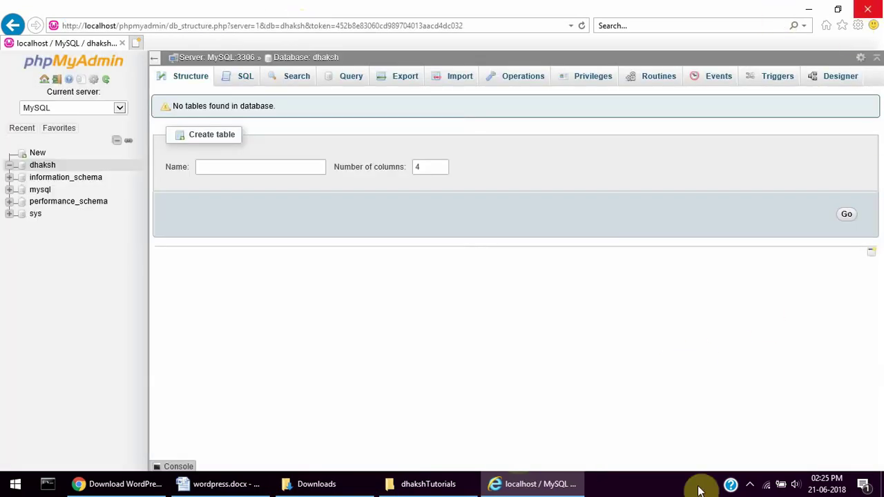
- Open the WampServer localhost home page from the tray menu
click(750, 484)
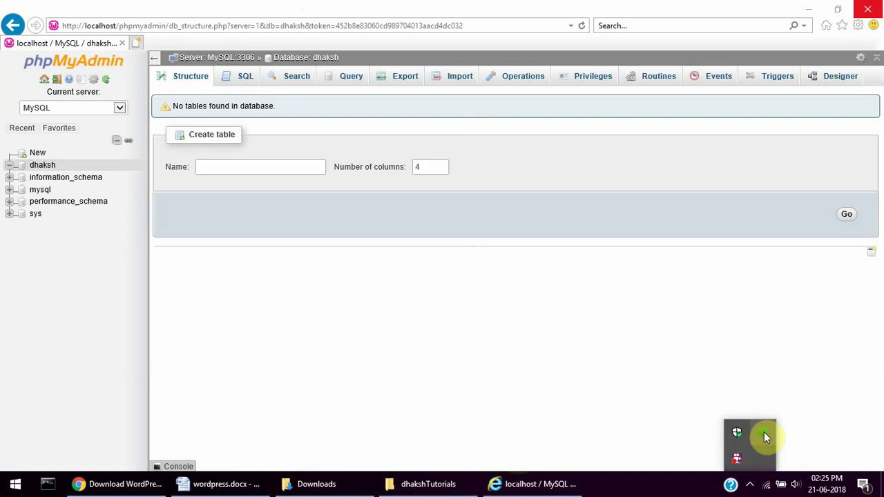
click(763, 432)
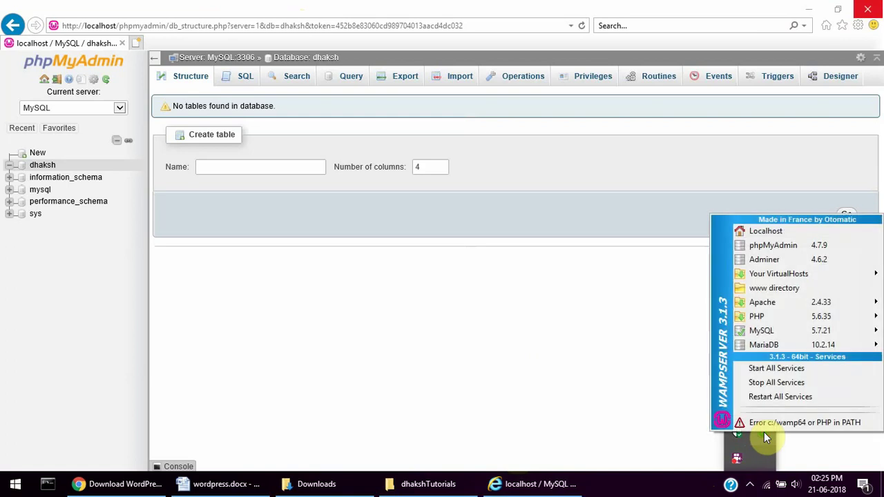
click(768, 231)
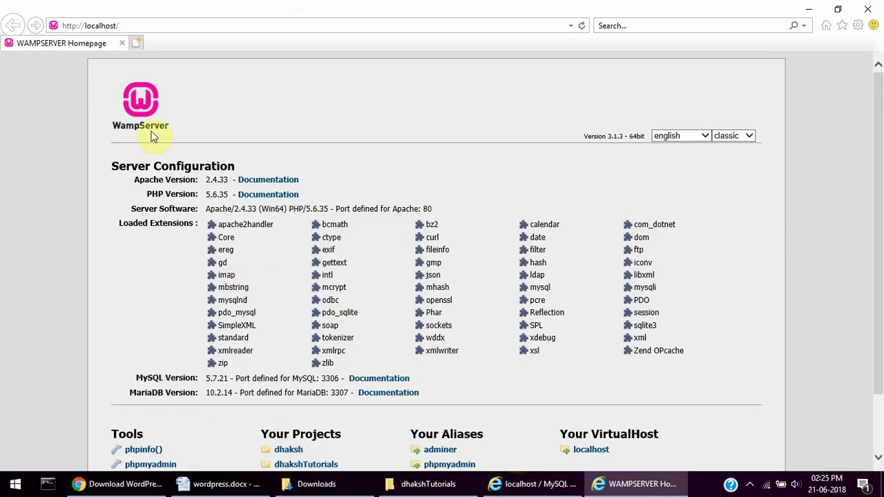
- Load the local site at localhost/dhakshTutorials
click(140, 26)
click(141, 26)
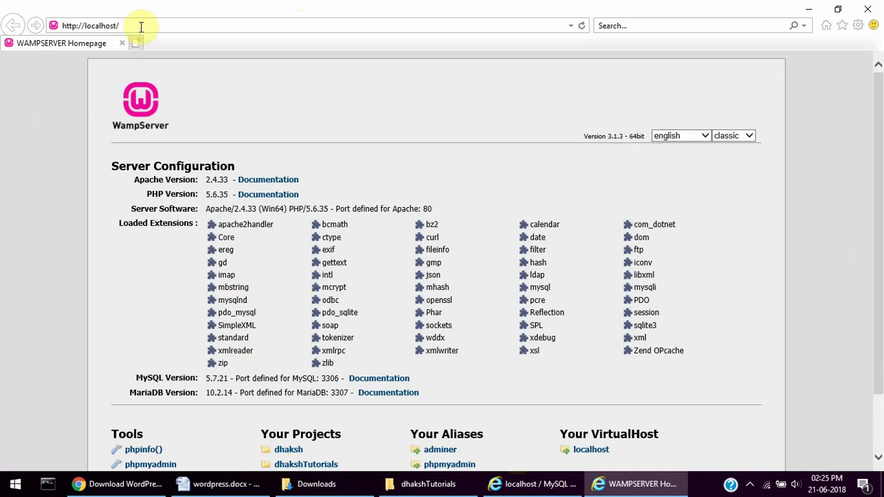
text(dhakshTutorials)
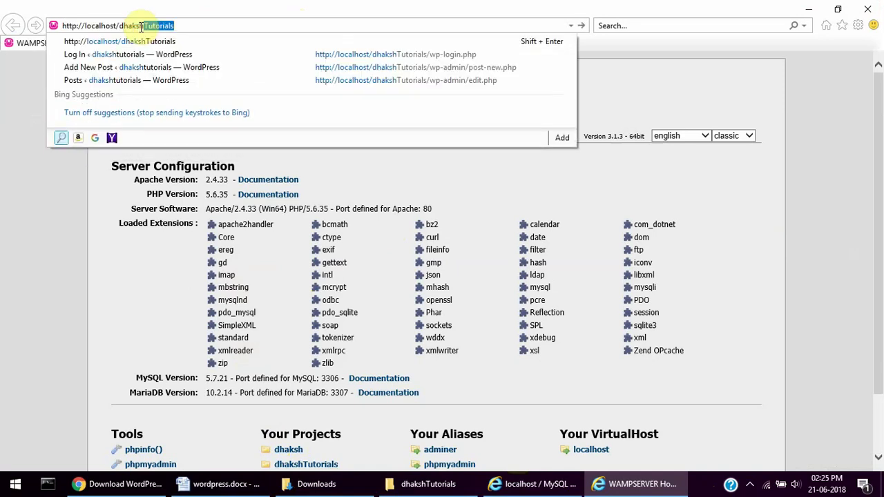
key(End)
key(Return)
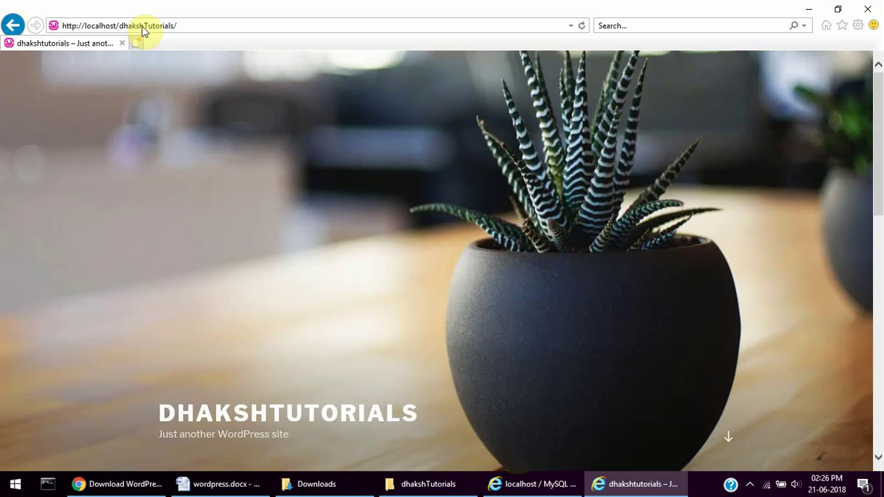
- Go to the site's wp-admin address to reach the WordPress login page
click(205, 26)
click(202, 28)
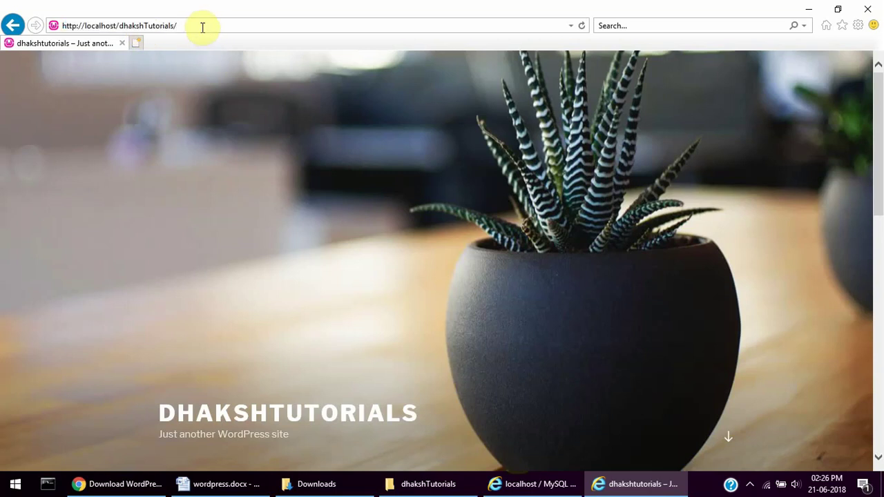
text(wp-)
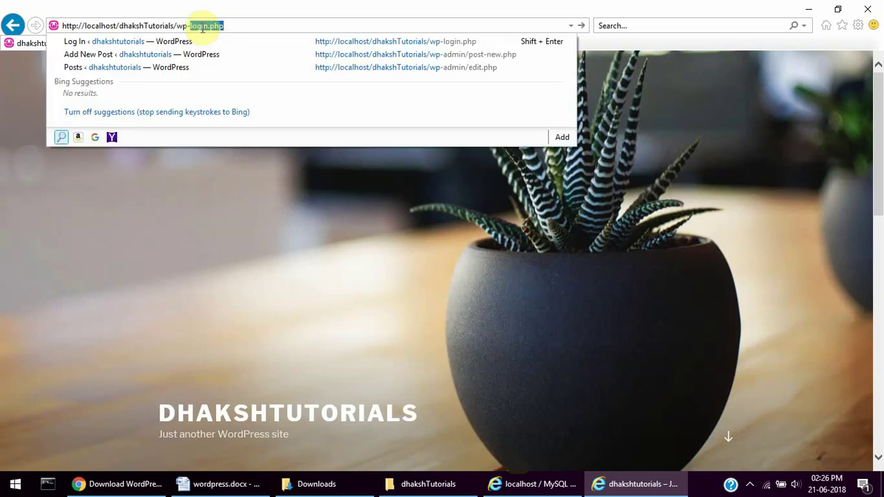
text(admin/)
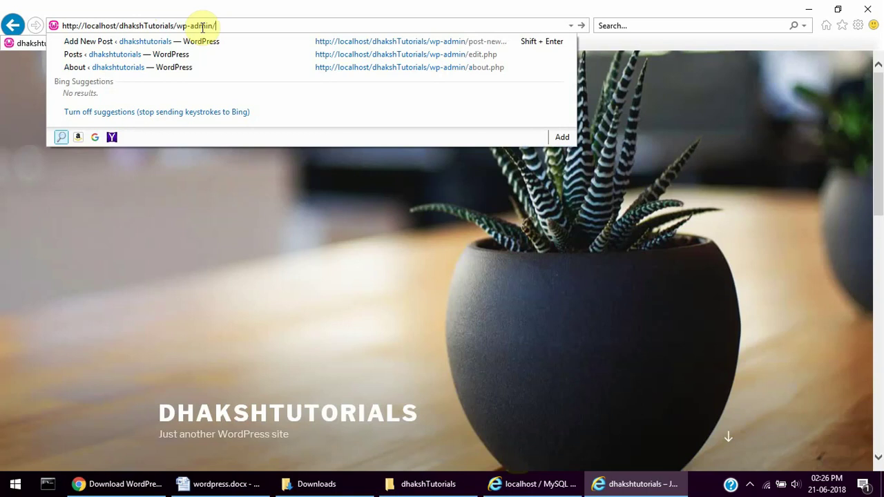
key(Return)
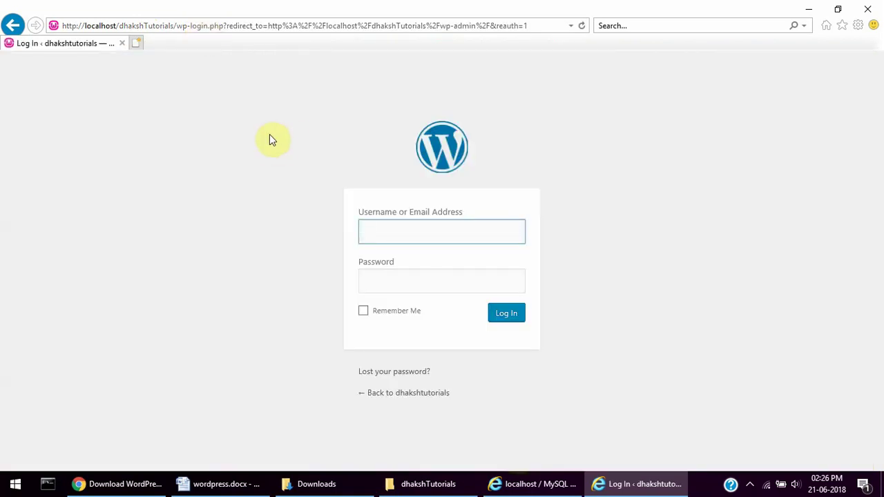
- Log back in with the admin username and password, then minimise the Dashboard window
text(dhaksh)
key(Tab)
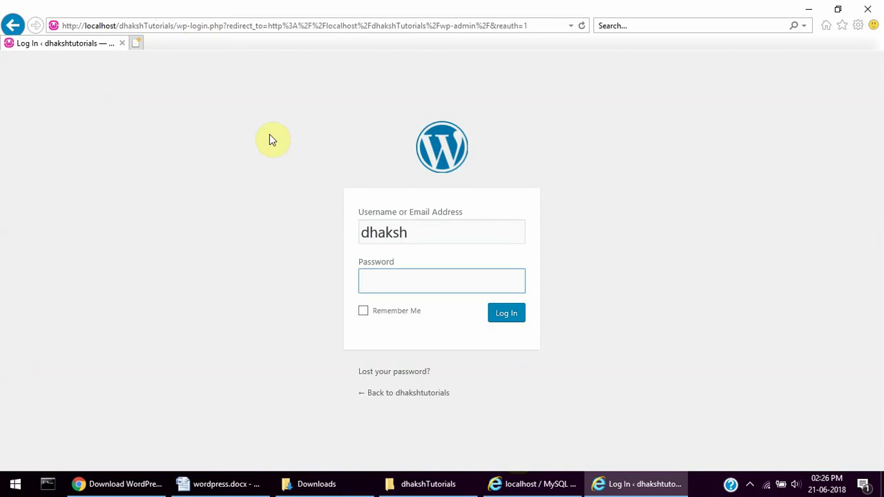
click(431, 238)
text(17)
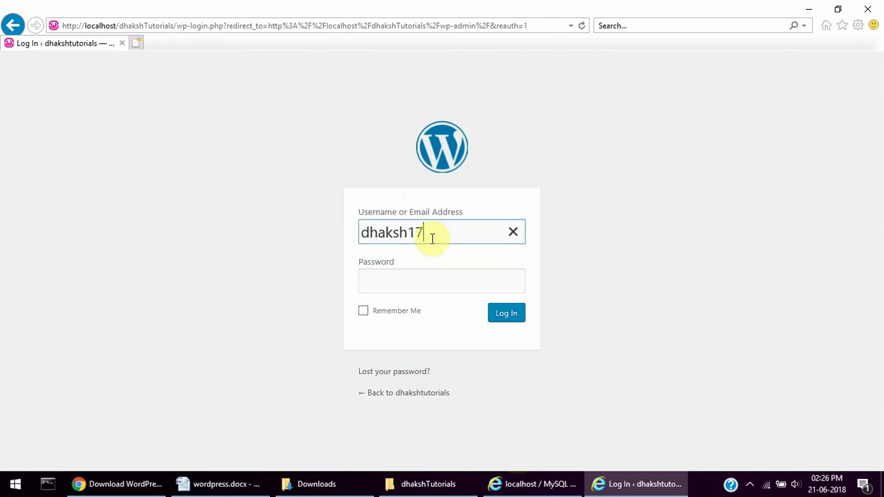
key(Tab)
text(******)
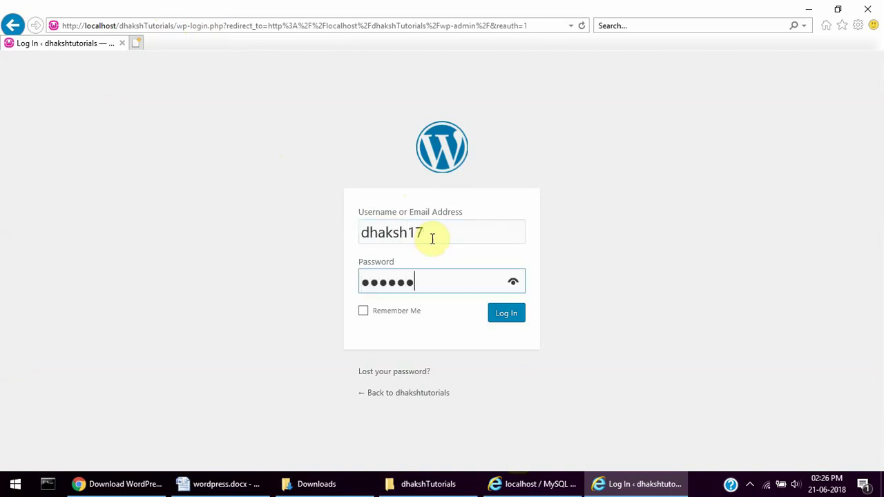
text(**)
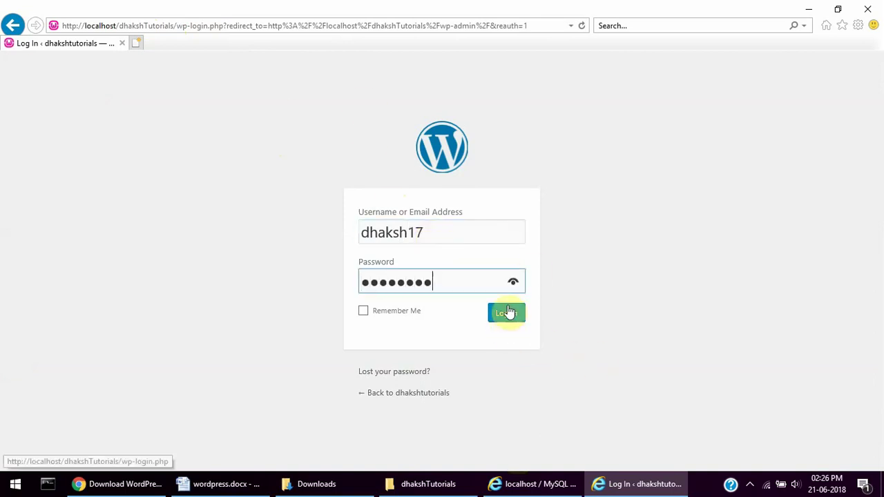
click(506, 312)
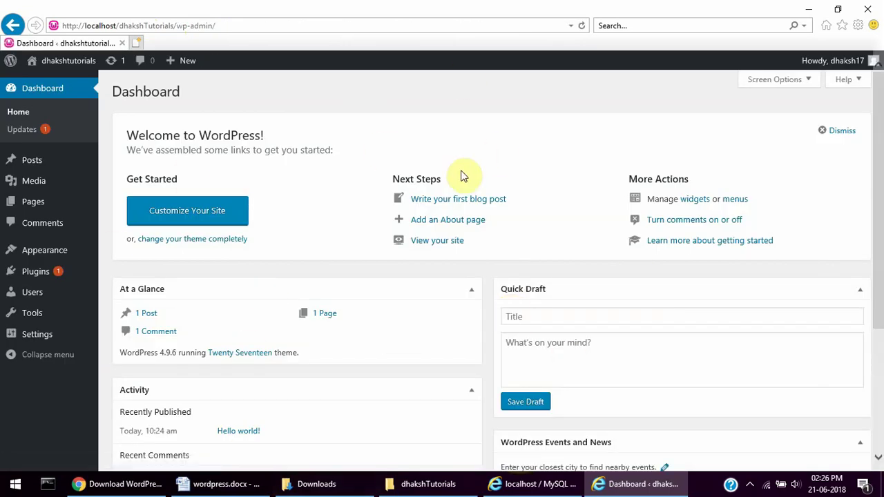
click(808, 10)
- Minimise the phpMyAdmin browser and the two folder windows, bringing the Word notes back
click(809, 11)
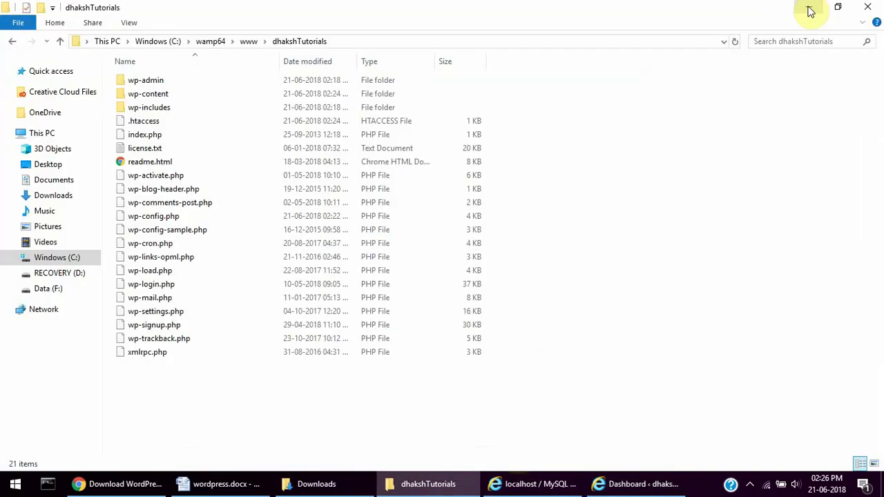
click(808, 8)
click(808, 9)
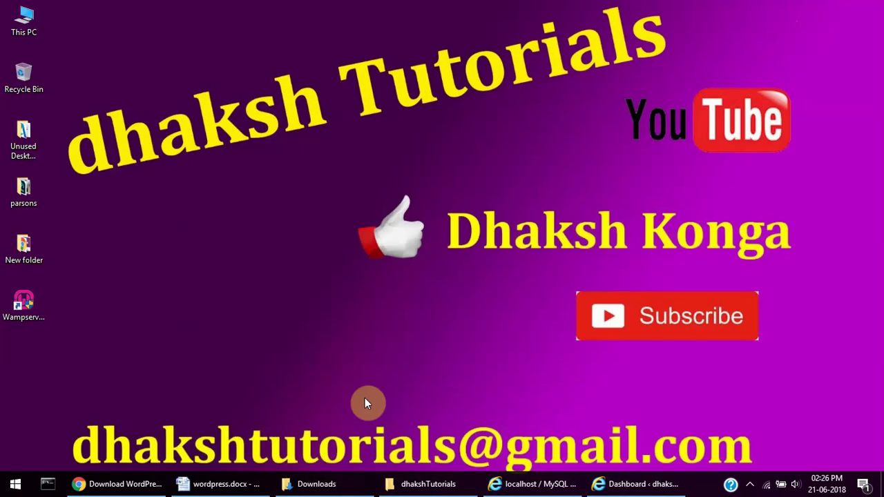
click(221, 475)
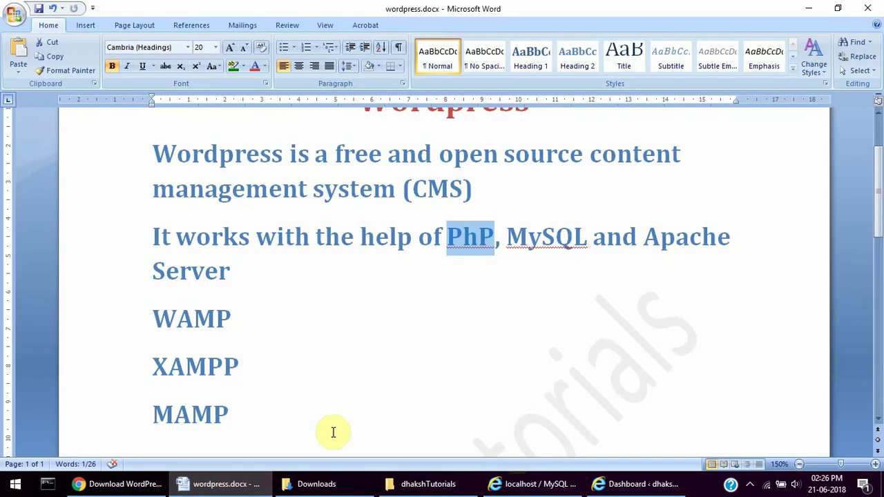
- Add 'install' and 'wordpress' lines below MAMP, then begin the list with '1.wordpress.com'
click(252, 418)
key(Return)
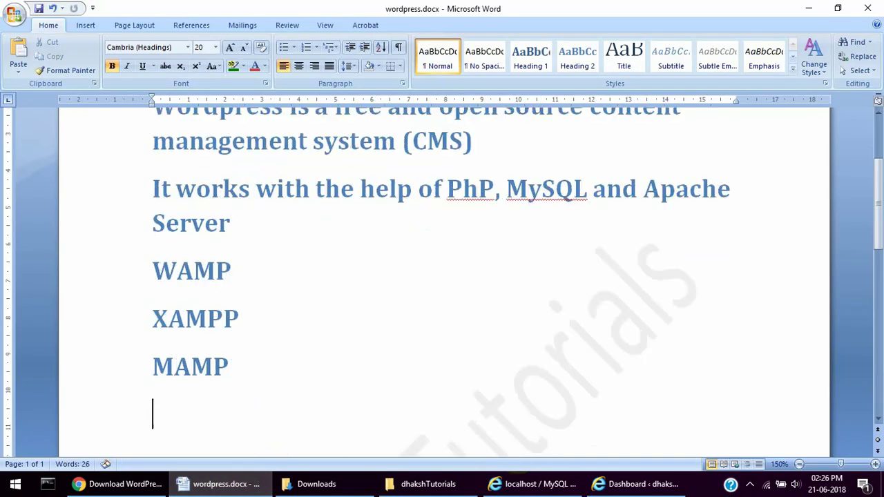
text(install)
key(Return)
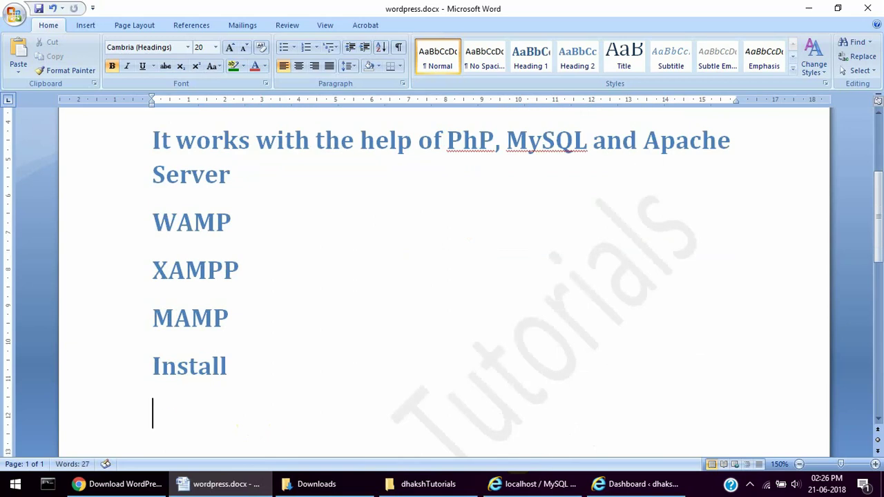
text(wordpress)
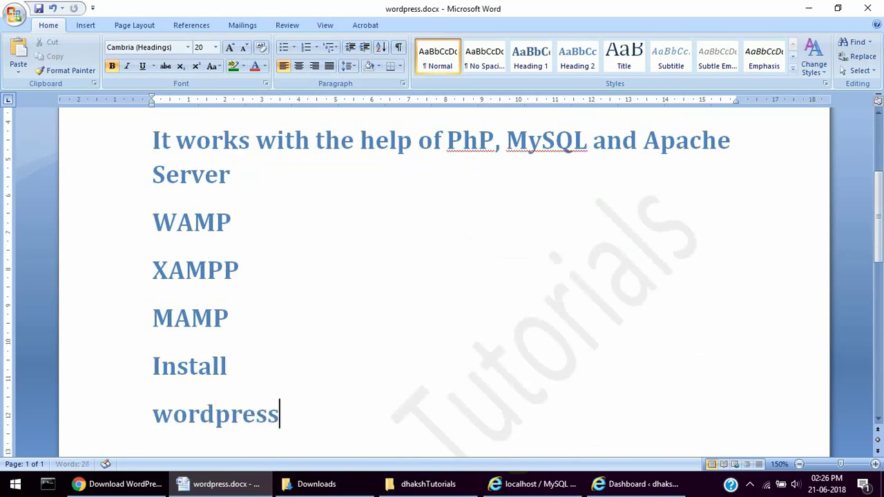
key(Return)
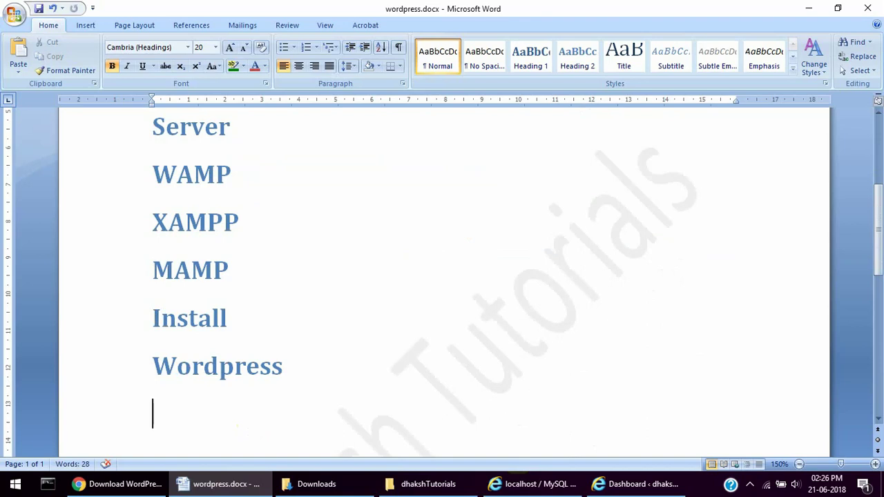
text(1.wordp)
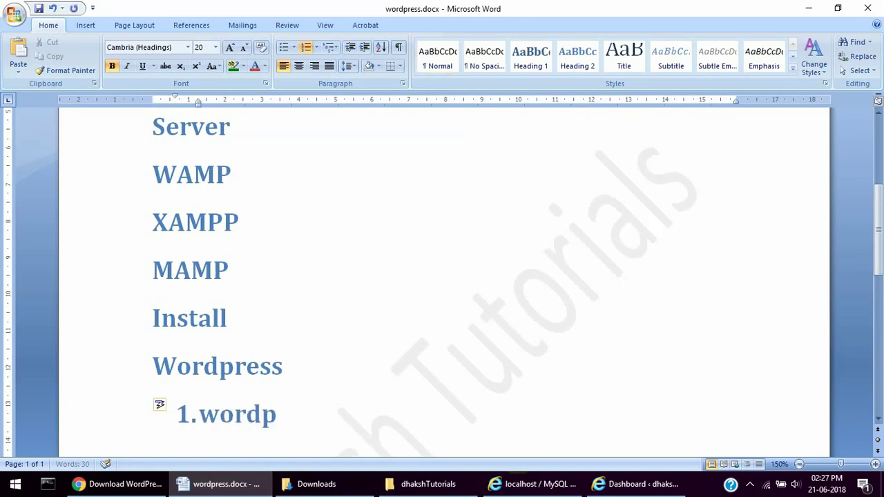
text(ress.com)
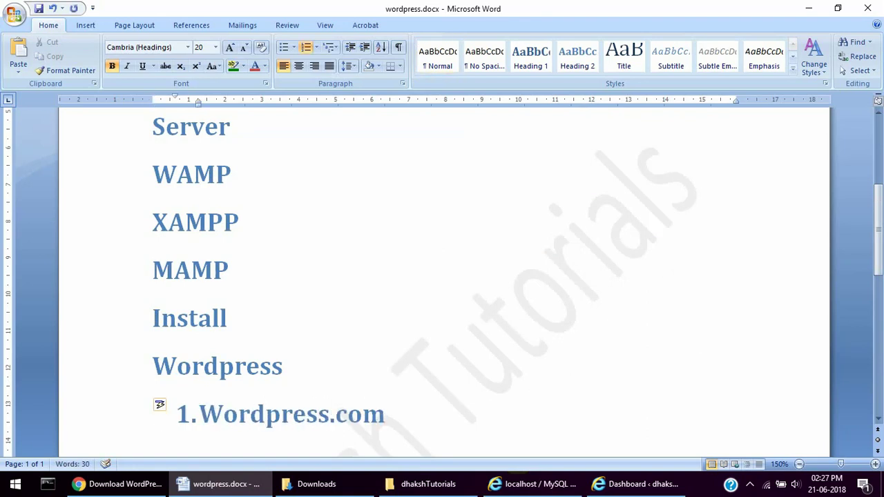
- Add list items 'set up hosting webserver' and 'Run and install in your computer', then begin item 4
key(Return)
text(set u)
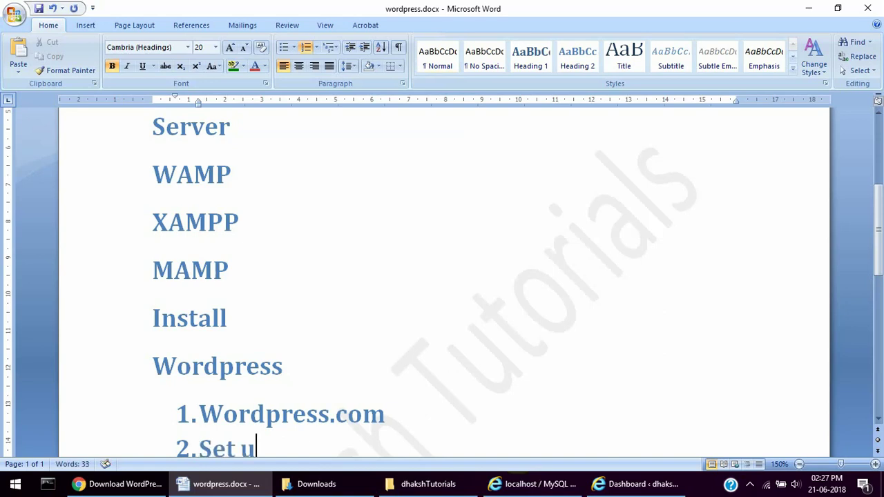
text(p hostin)
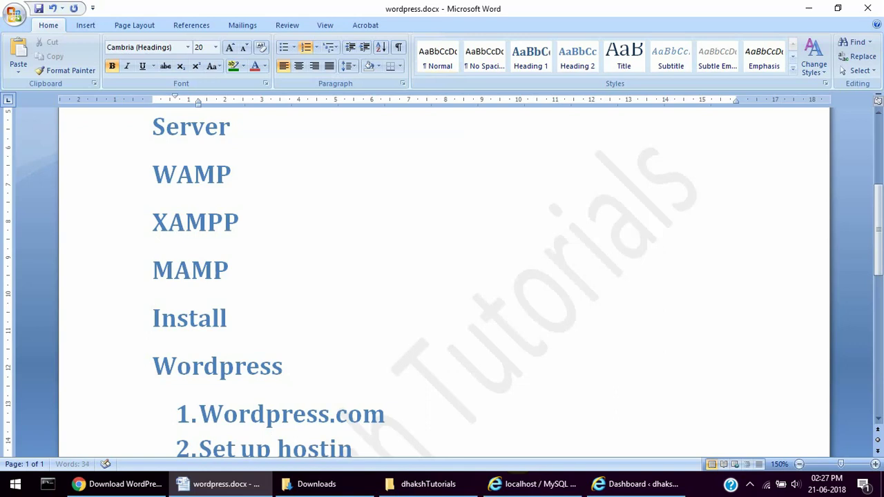
text(g webse)
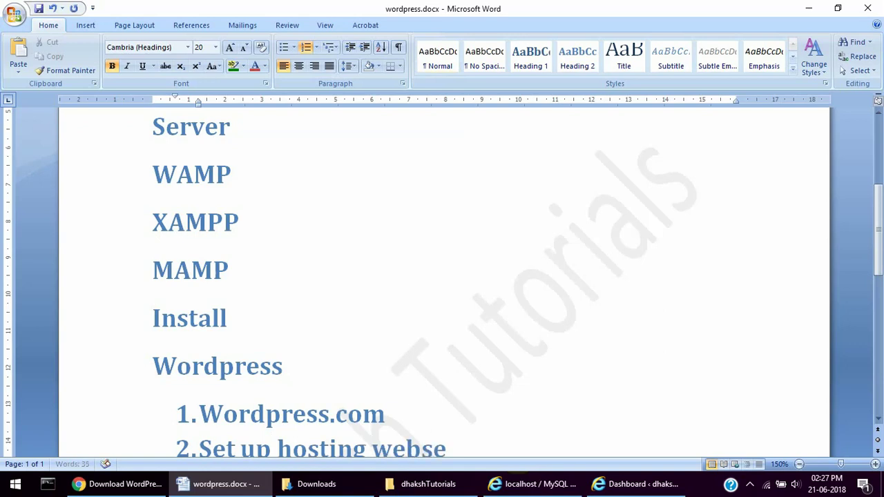
text(rver)
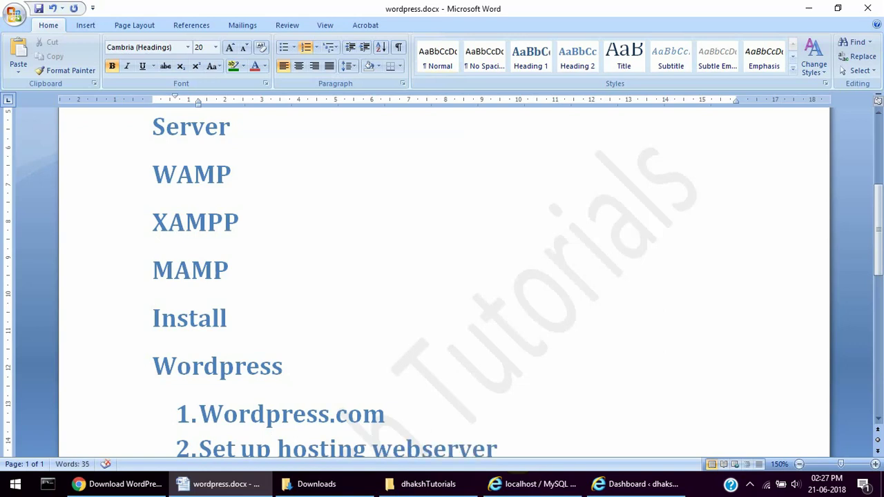
key(Return)
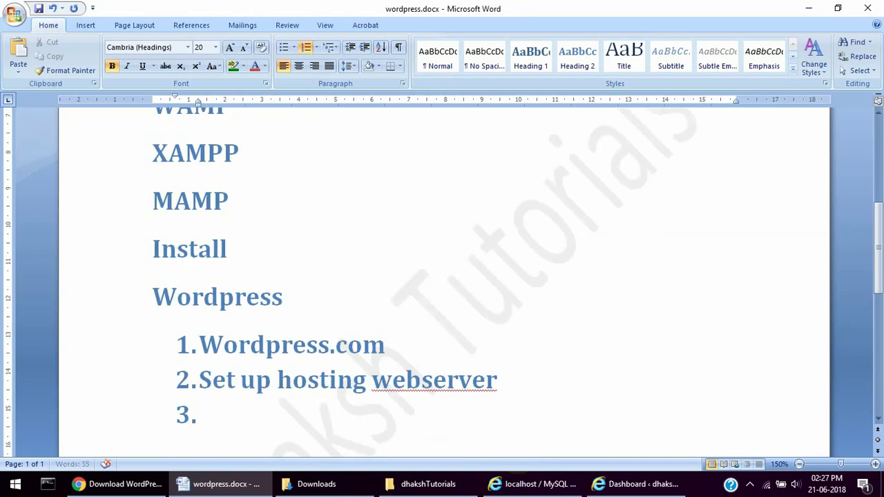
text(Run)
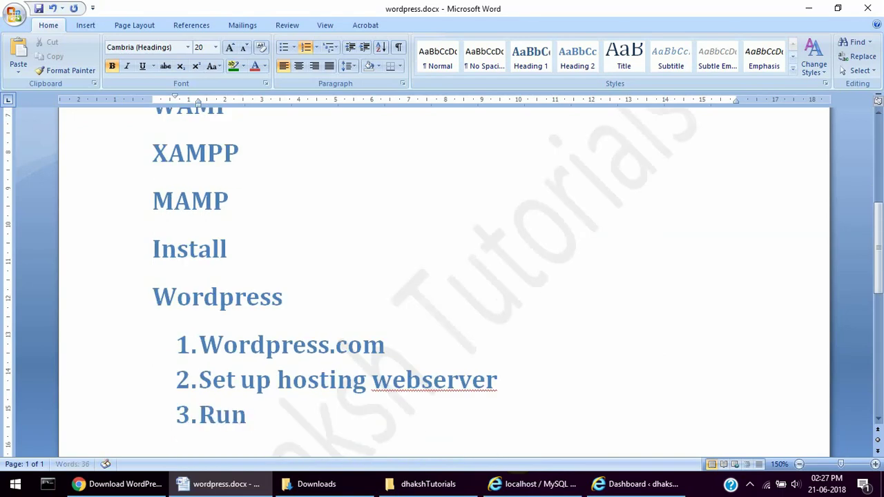
text( and insta)
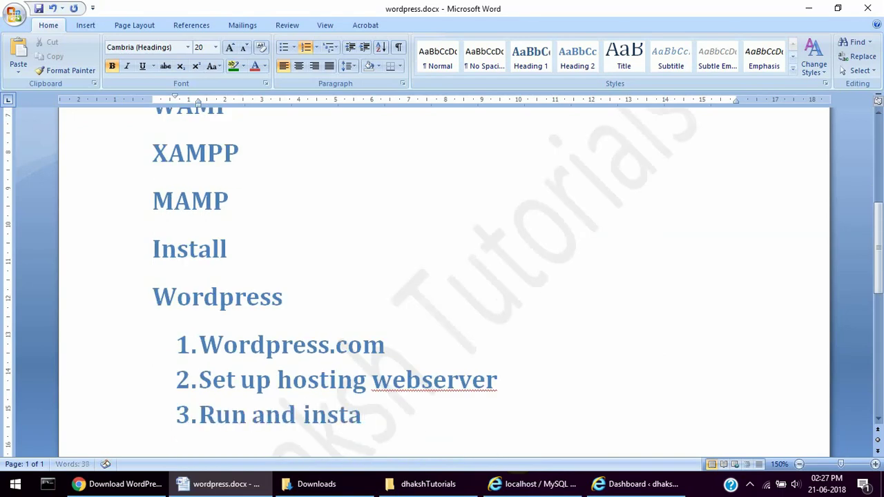
text(ll in )
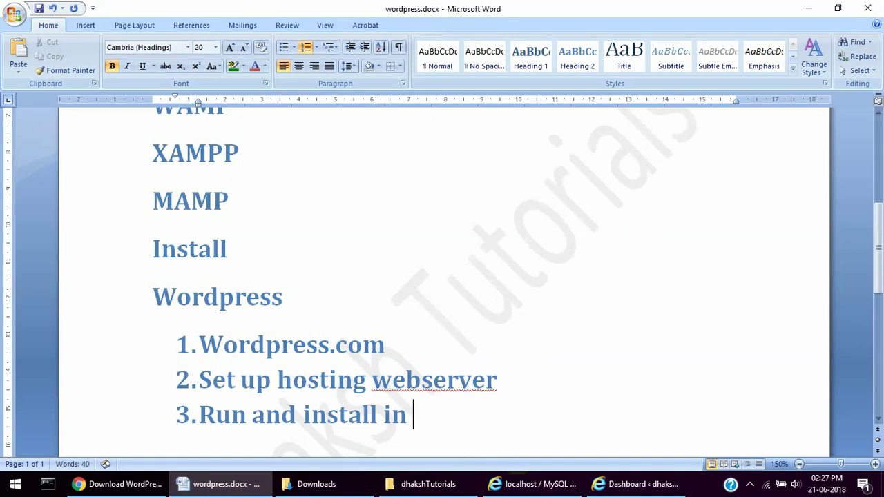
text(your computer)
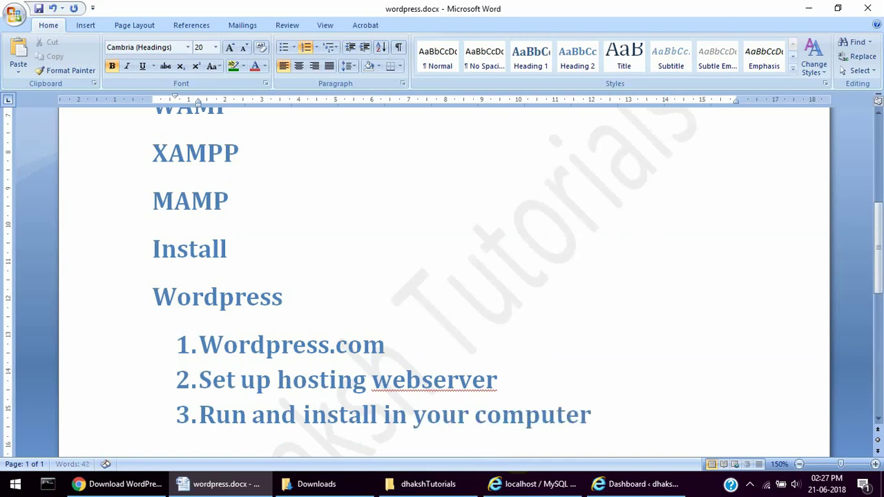
key(Return)
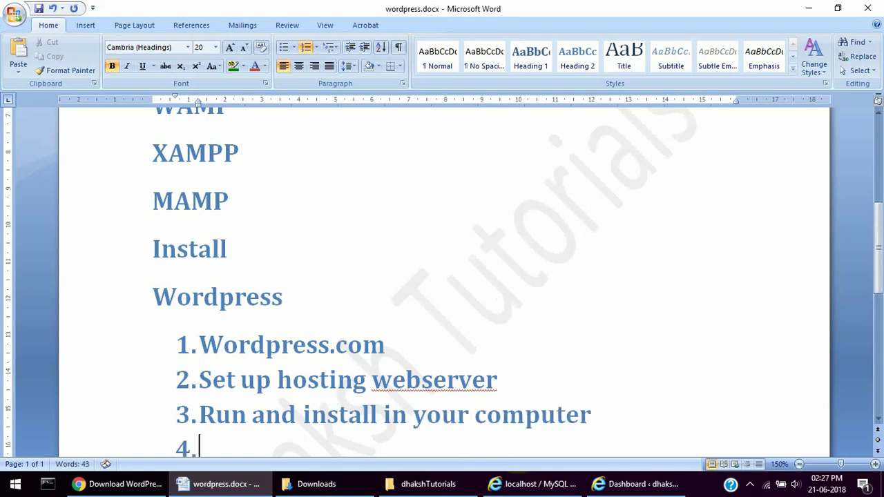